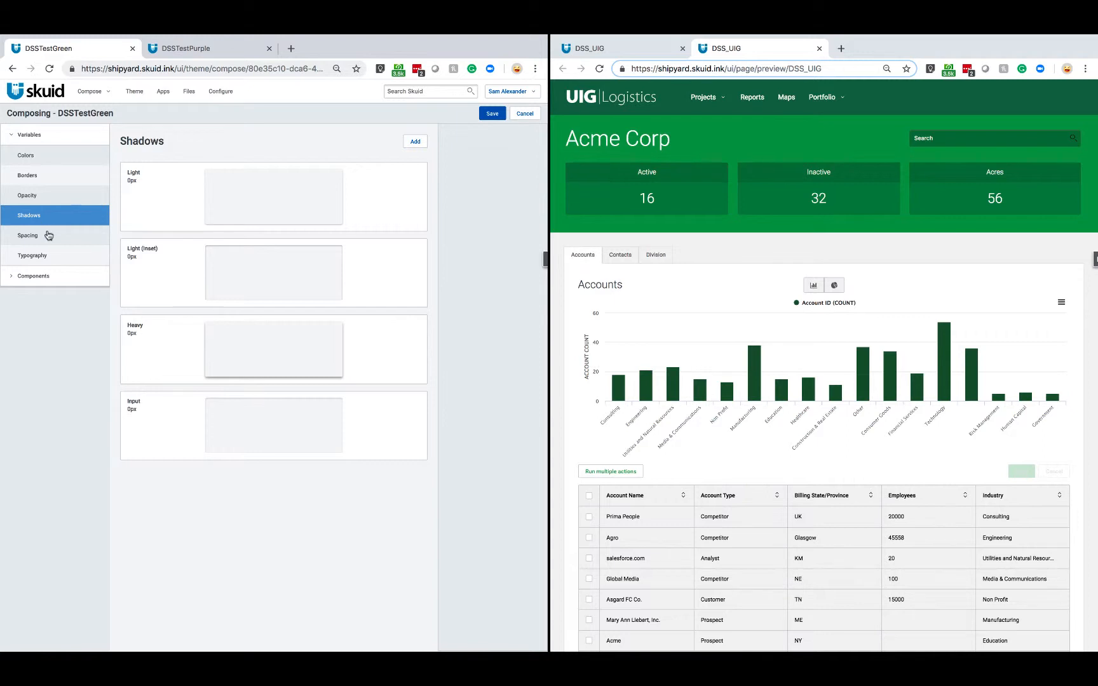
Review the DSSTestGreen design system's Spacing, Typography and Colors variables, including the Success, Warning and Error palettes.
{"action": "left_click", "coordinate": [49, 237]}
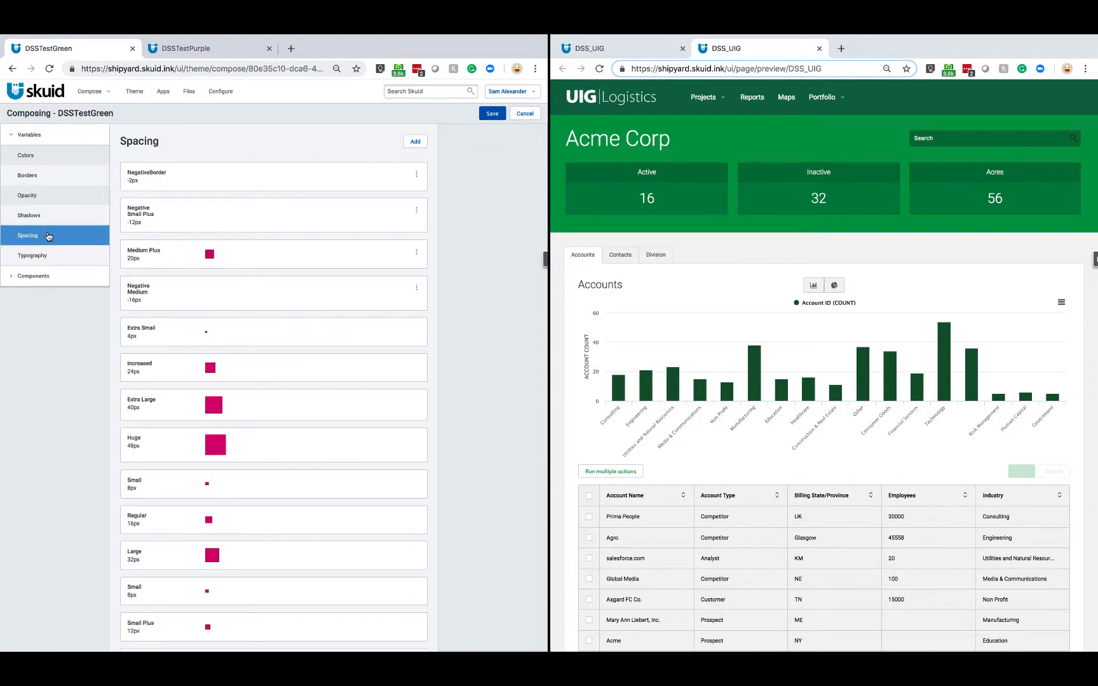
{"action": "left_click", "coordinate": [57, 259]}
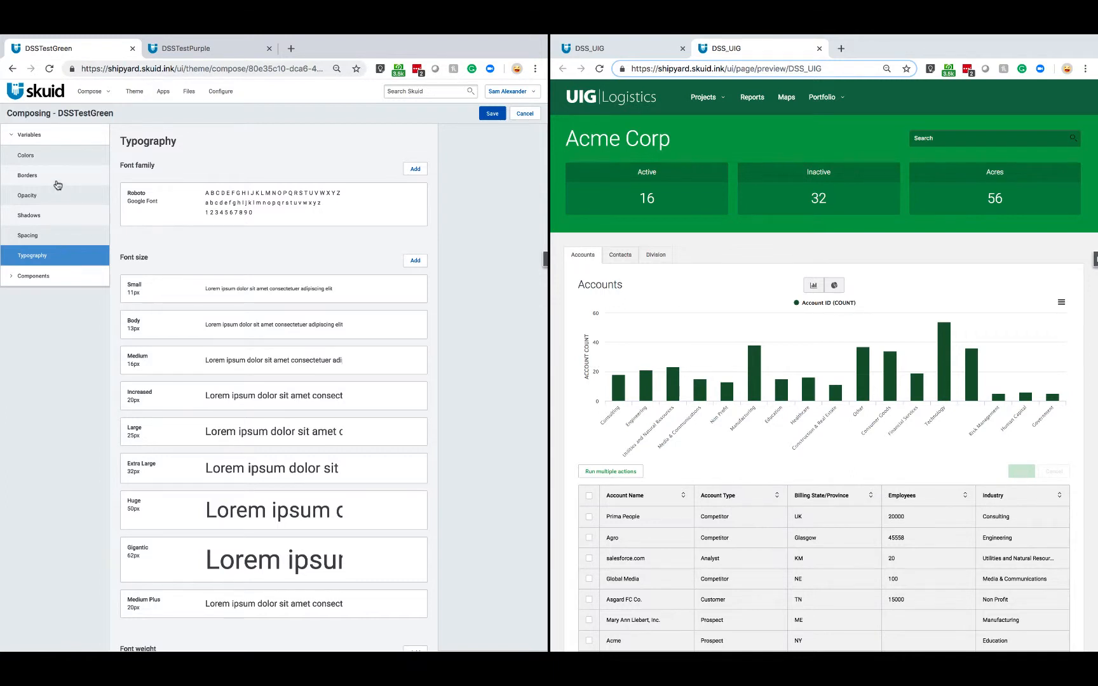
{"action": "left_click", "coordinate": [56, 161]}
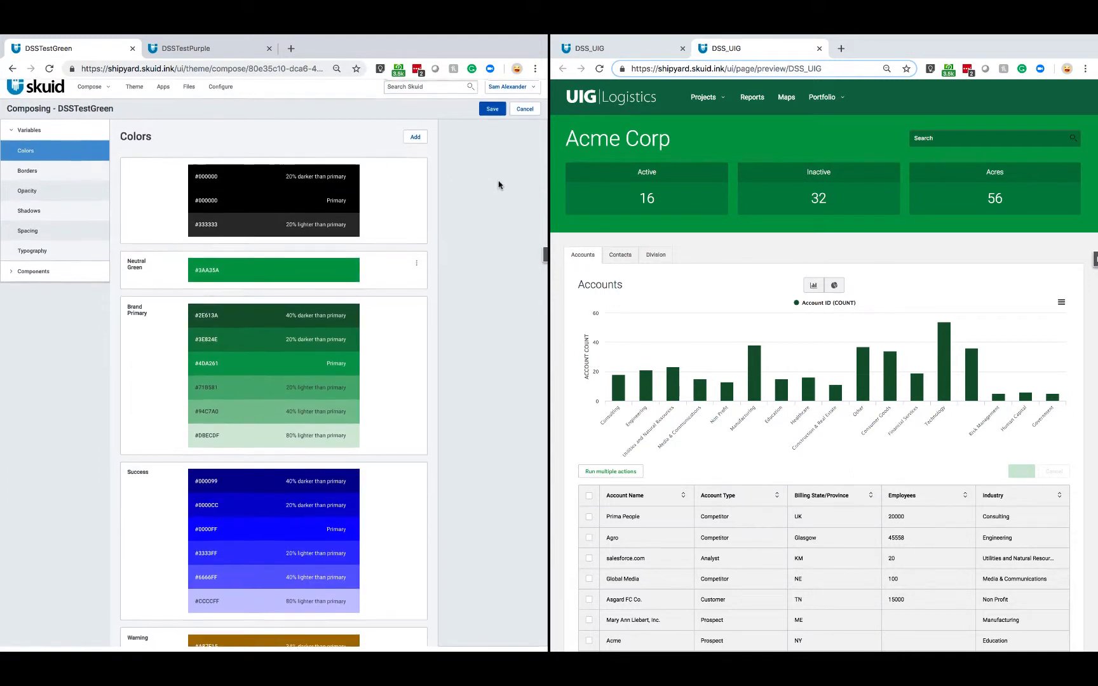
{"action": "scroll", "coordinate": [400, 230], "scroll_direction": "down", "scroll_amount": 4}
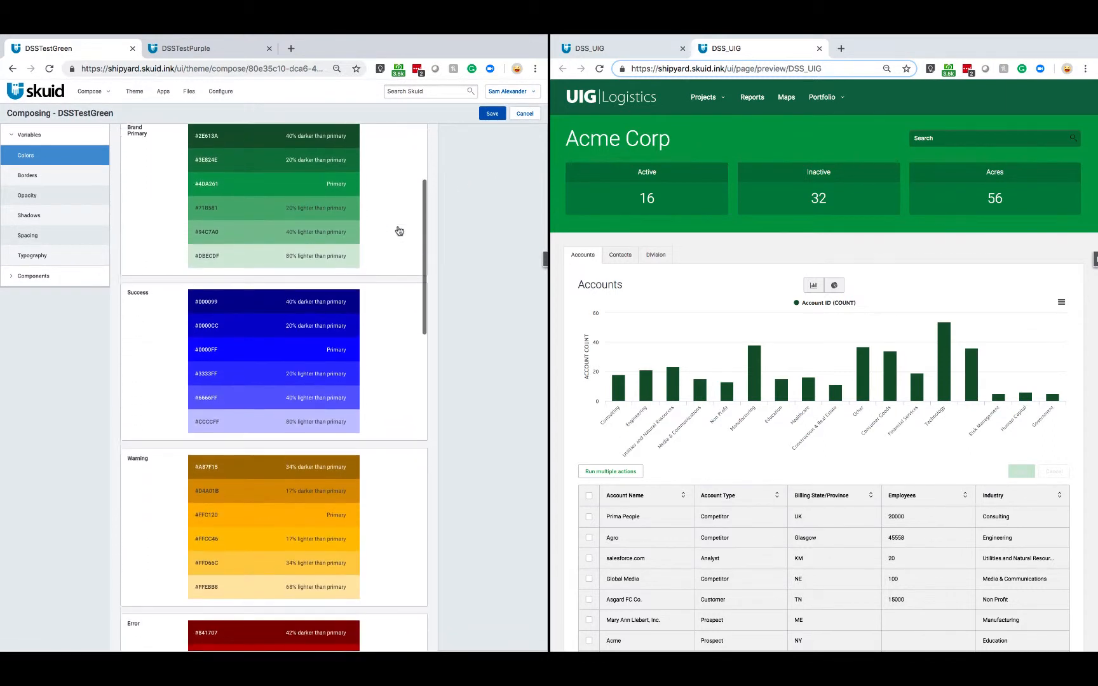
{"action": "scroll", "coordinate": [399, 231], "scroll_direction": "down", "scroll_amount": 2}
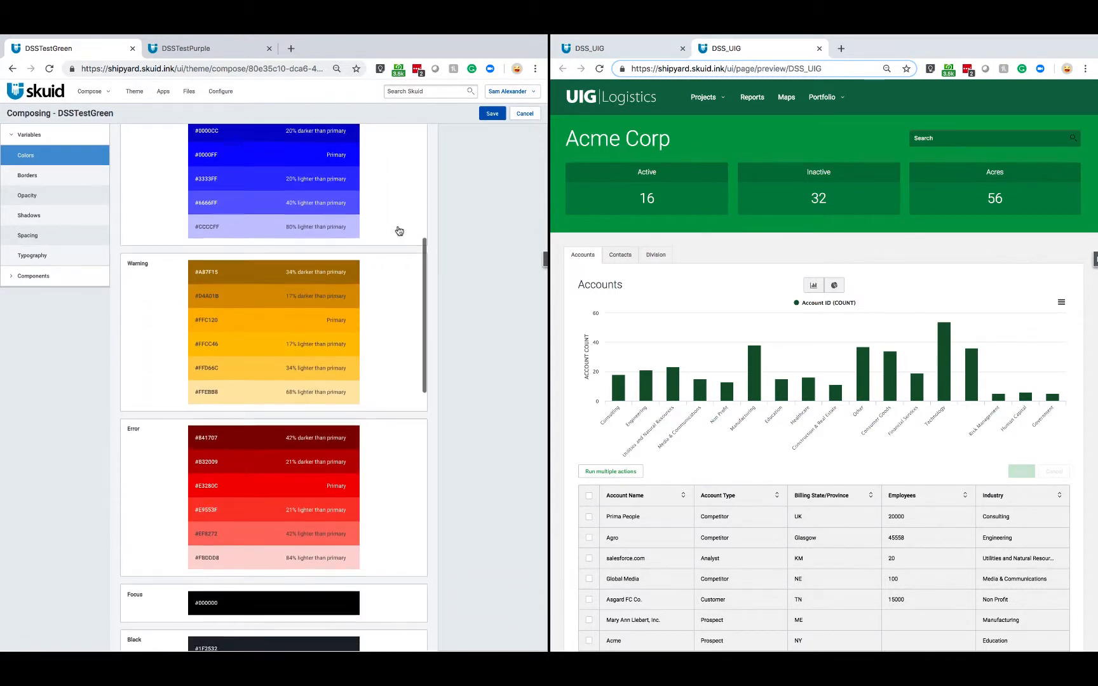
{"action": "scroll", "coordinate": [399, 230], "scroll_direction": "up", "scroll_amount": 6}
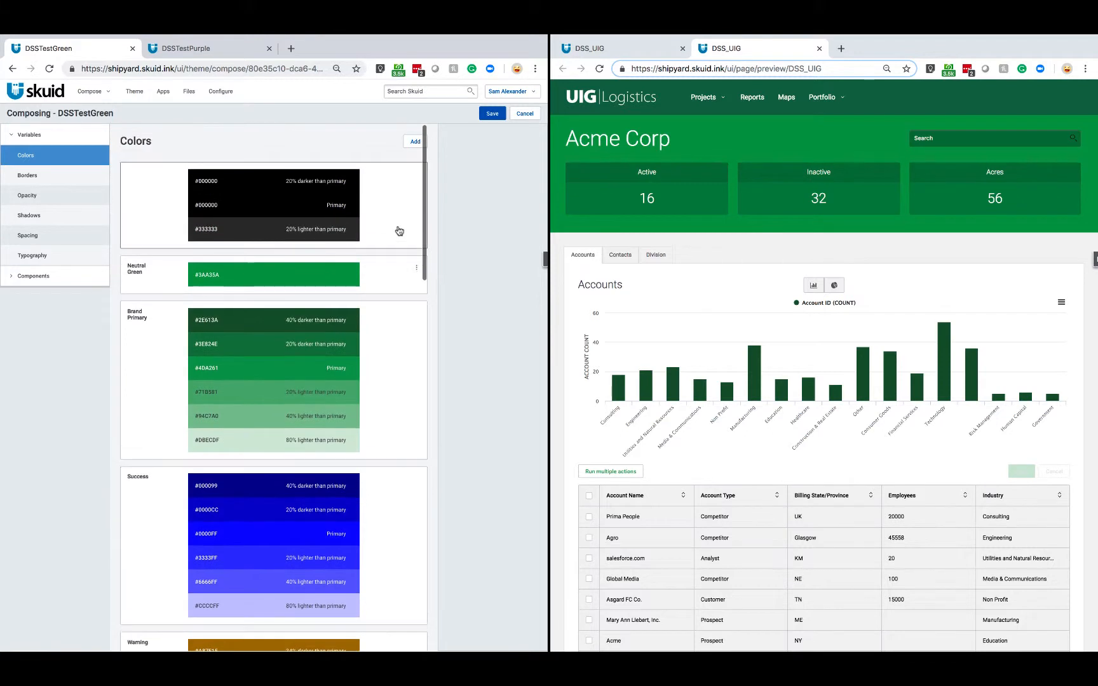
Examine the Primary button variant's properties and the color variables offered for its background color.
{"action": "left_click", "coordinate": [12, 277]}
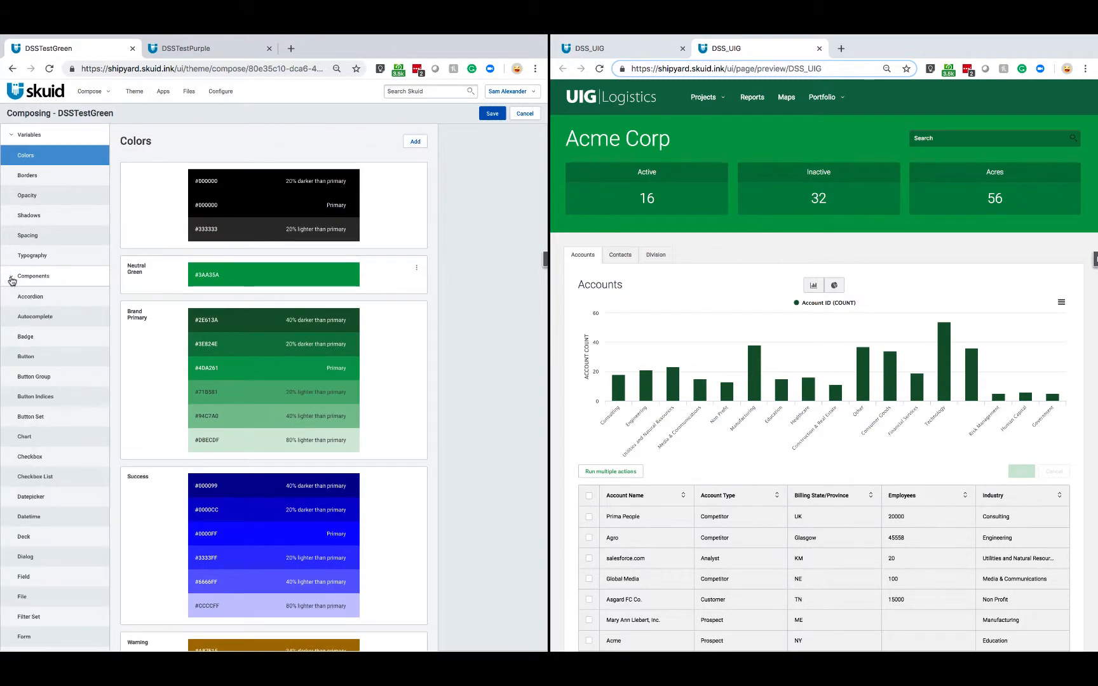
{"action": "left_click", "coordinate": [45, 354]}
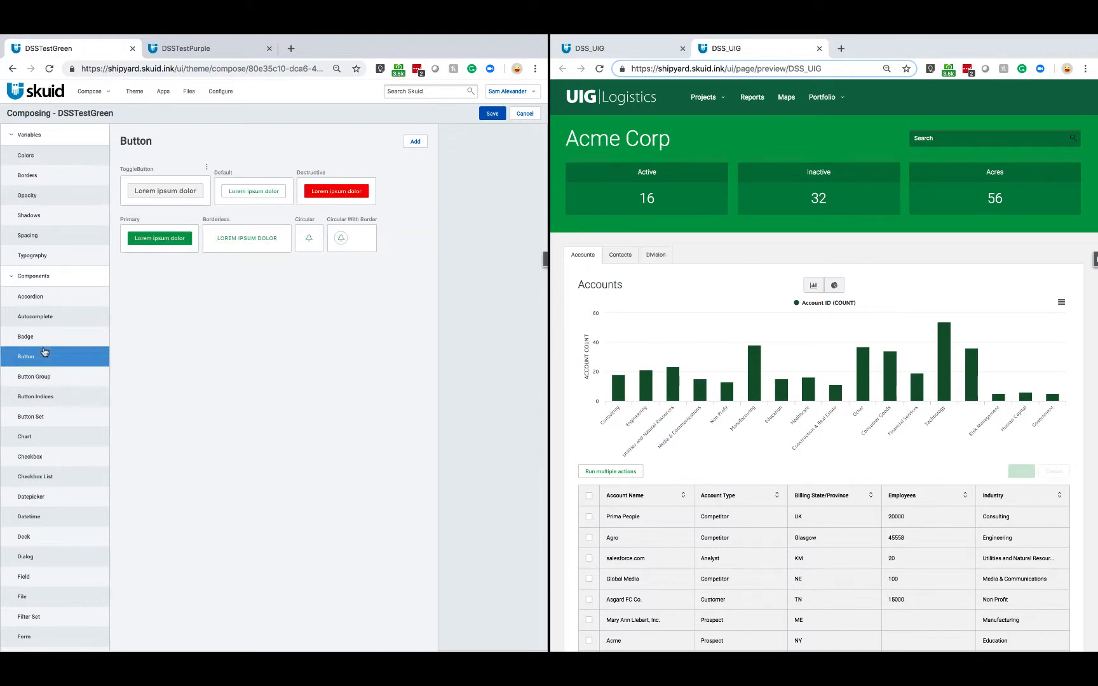
{"action": "left_click", "coordinate": [145, 230]}
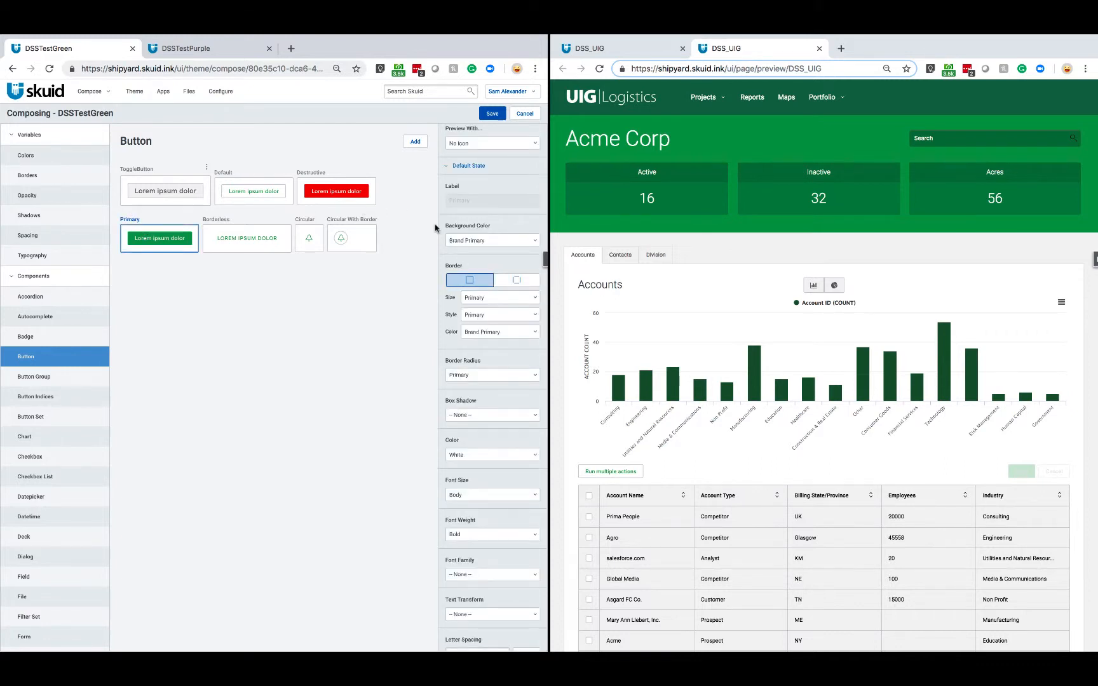
{"action": "left_click", "coordinate": [468, 241]}
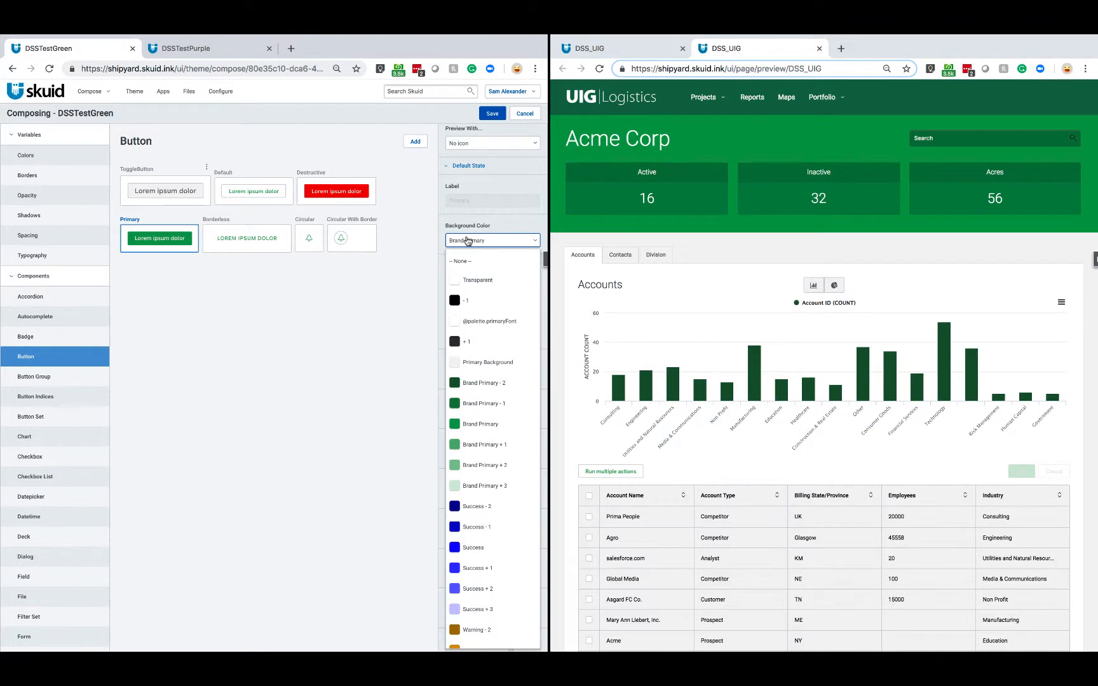
{"action": "scroll", "coordinate": [469, 425], "scroll_direction": "down", "scroll_amount": 1}
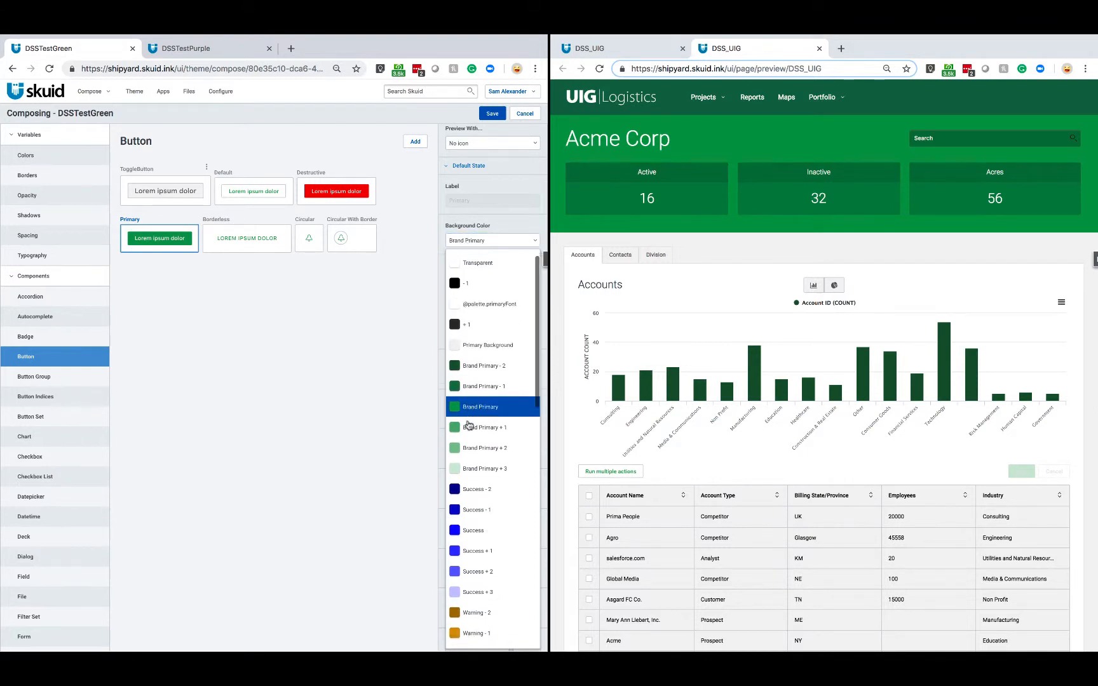
{"action": "scroll", "coordinate": [468, 426], "scroll_direction": "down", "scroll_amount": 6}
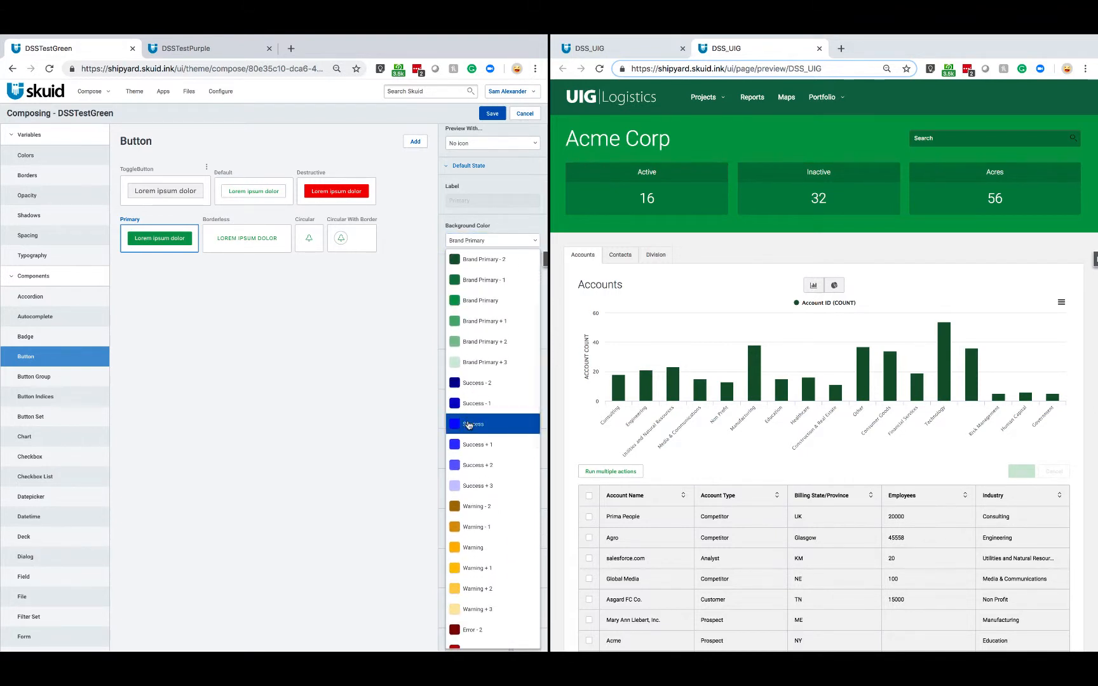
{"action": "scroll", "coordinate": [469, 425], "scroll_direction": "down", "scroll_amount": 7}
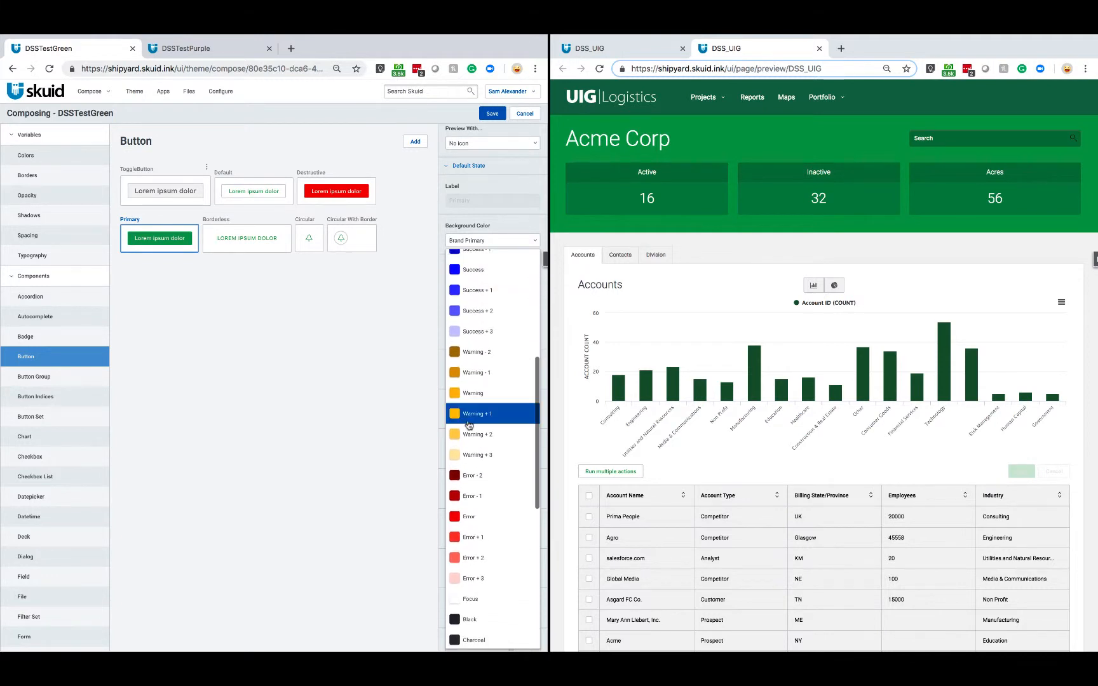
{"action": "scroll", "coordinate": [468, 425], "scroll_direction": "up", "scroll_amount": 6}
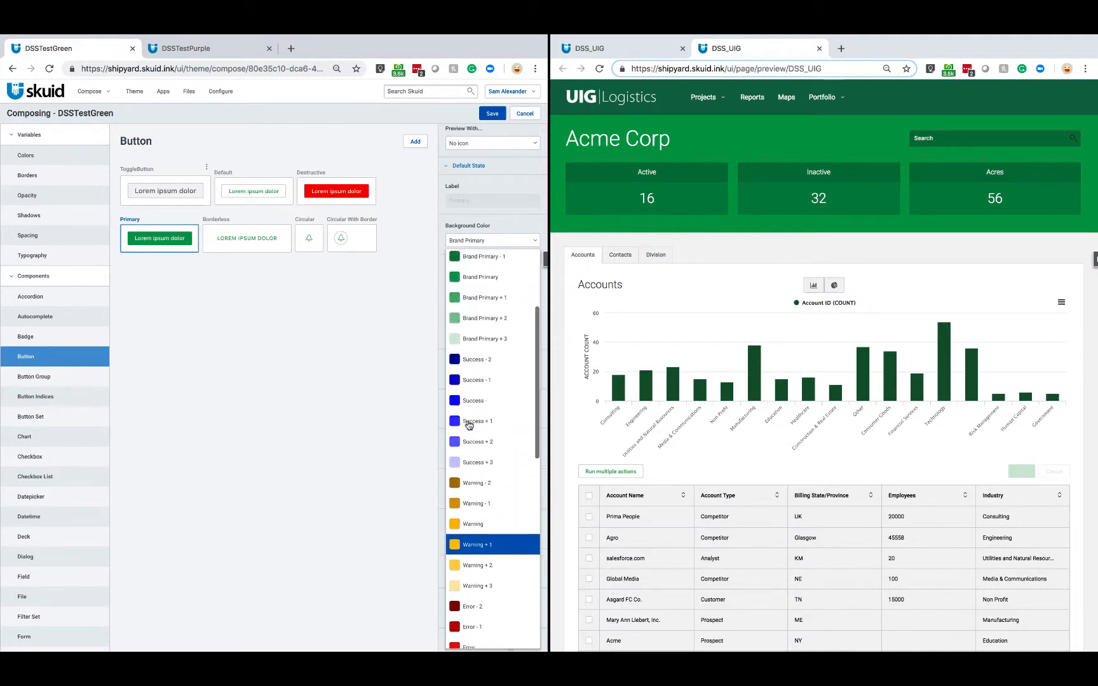
{"action": "scroll", "coordinate": [468, 422], "scroll_direction": "up", "scroll_amount": 7}
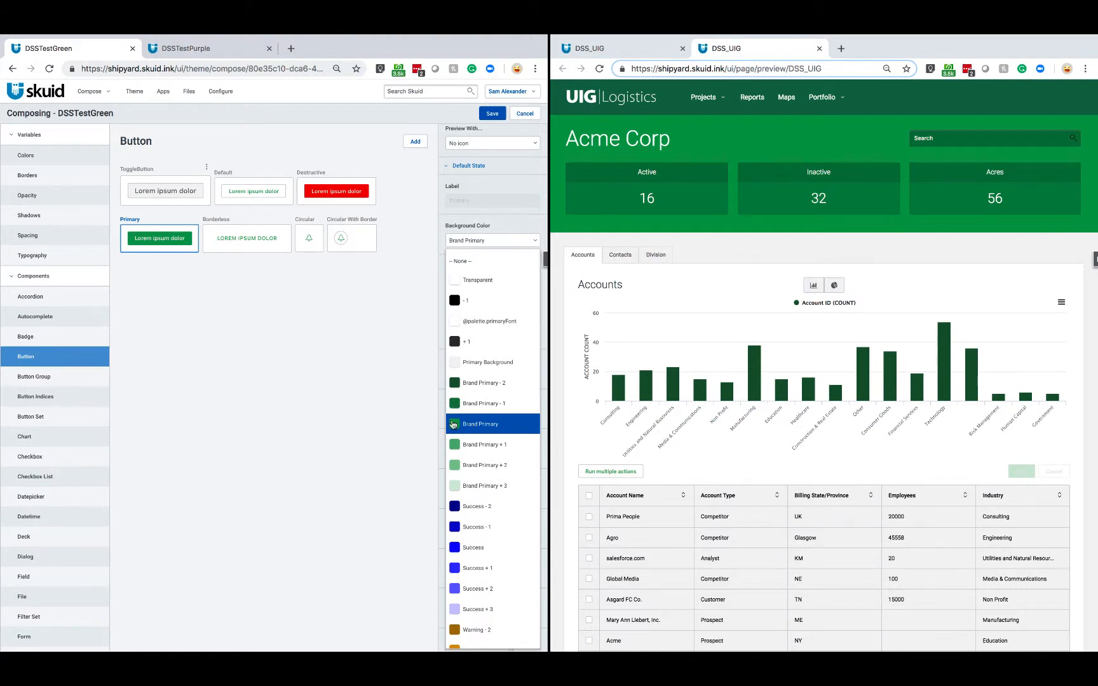
{"action": "left_click", "coordinate": [410, 414]}
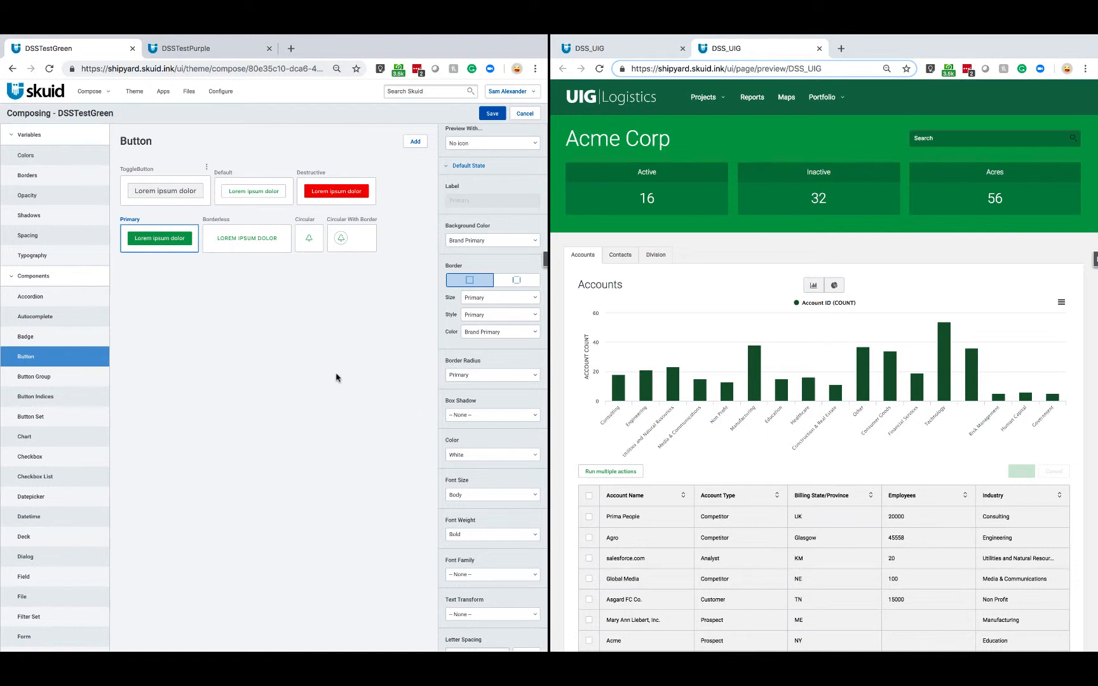
Add a color variable labelled RED with the color Red, and remove that variable again.
{"action": "left_click", "coordinate": [44, 158]}
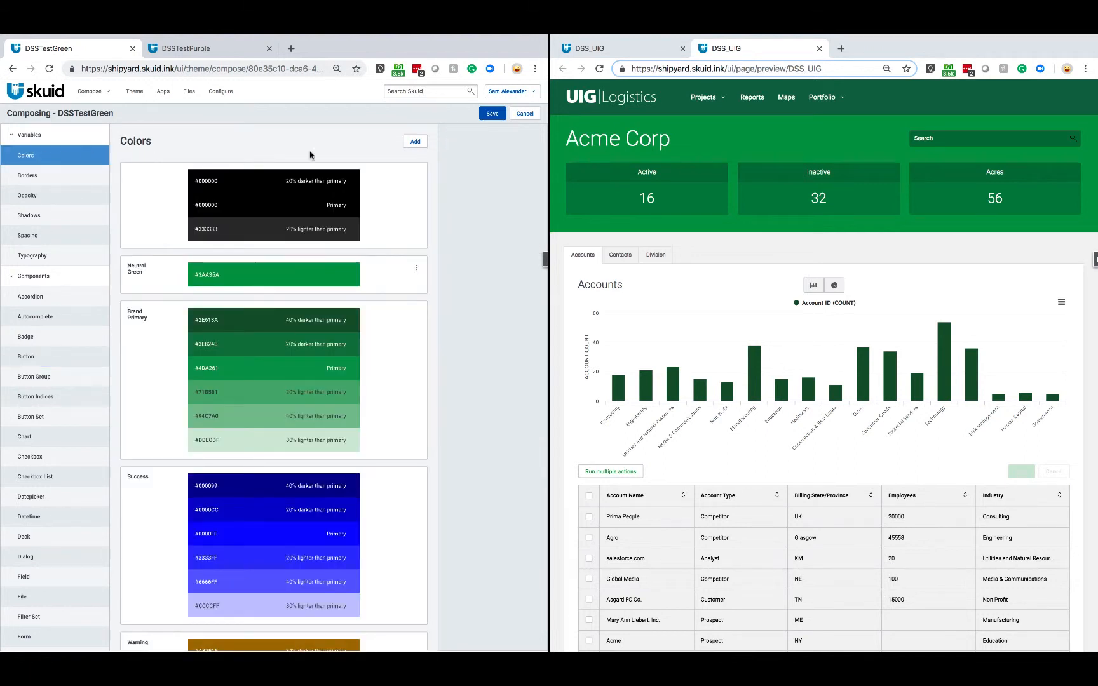
{"action": "left_click", "coordinate": [415, 142]}
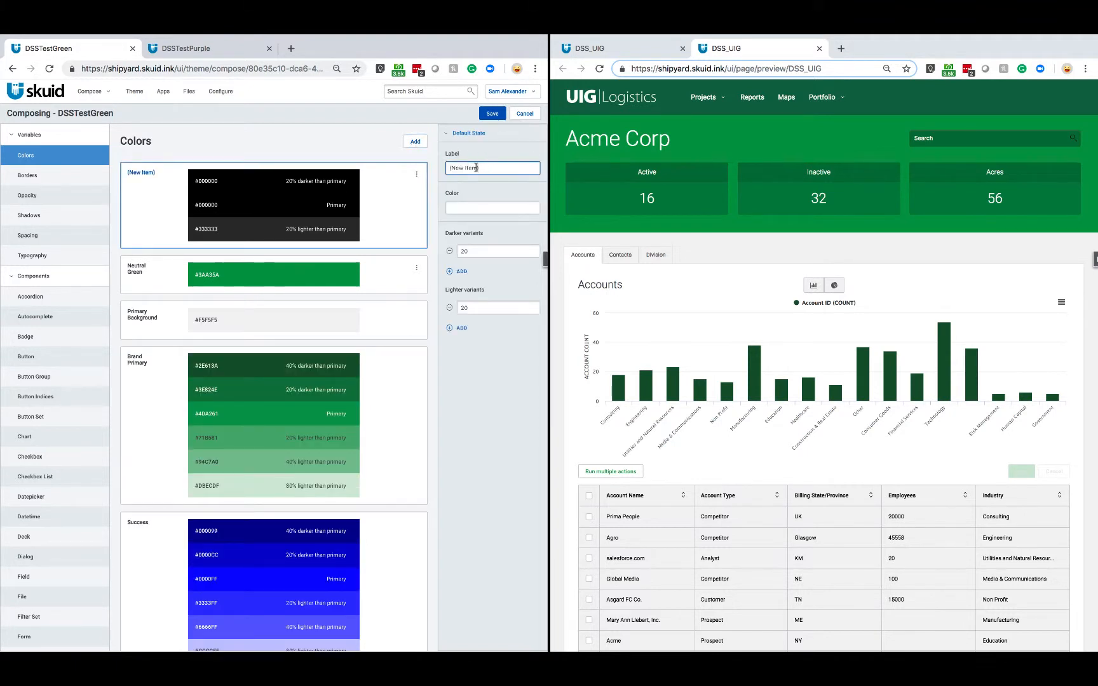
{"action": "left_click_drag", "start_coordinate": [477, 167], "coordinate": [429, 167]}
{"action": "type", "text": "RED"}
{"action": "left_click", "coordinate": [455, 204]}
{"action": "type", "text": "Red"}
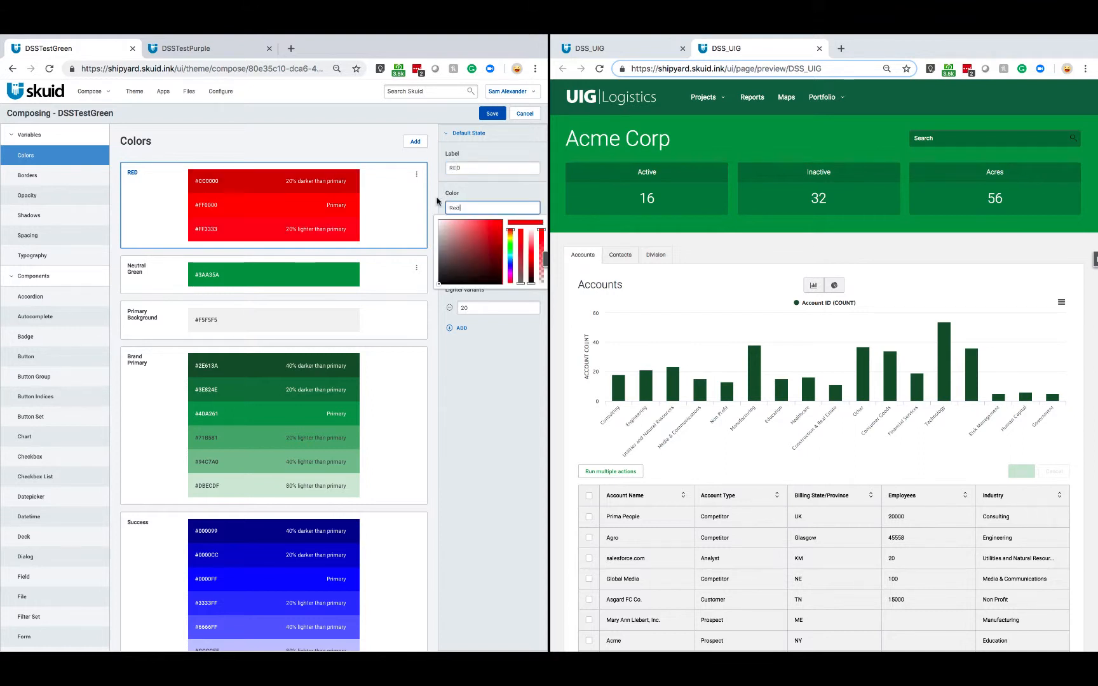
{"action": "left_click", "coordinate": [416, 174]}
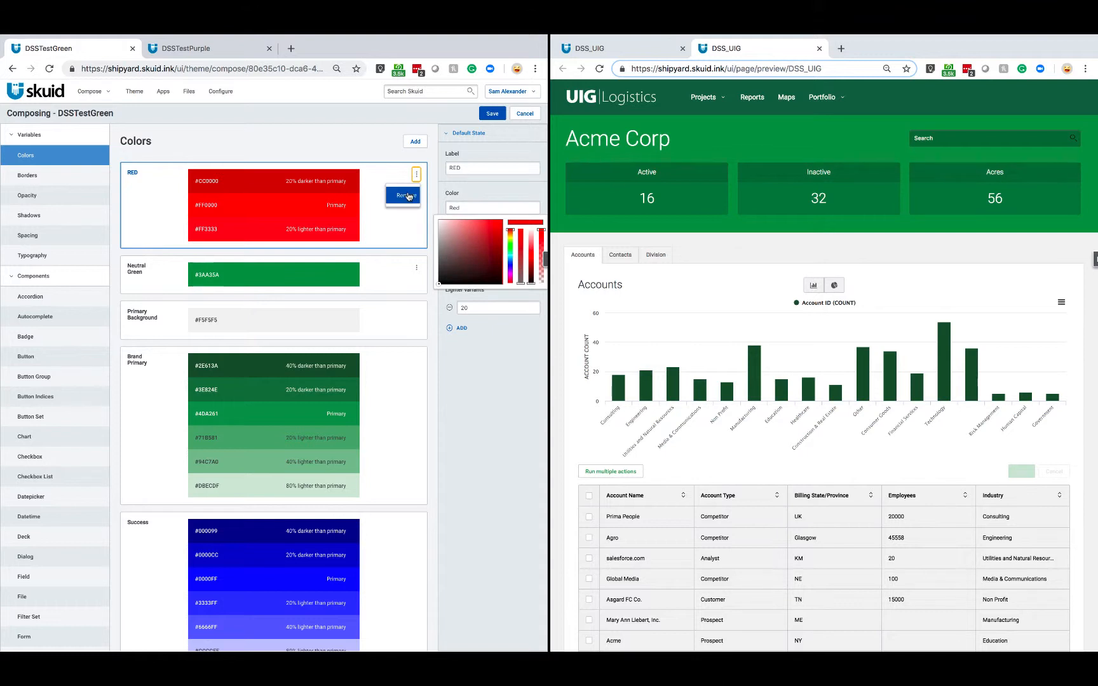
{"action": "left_click", "coordinate": [406, 196]}
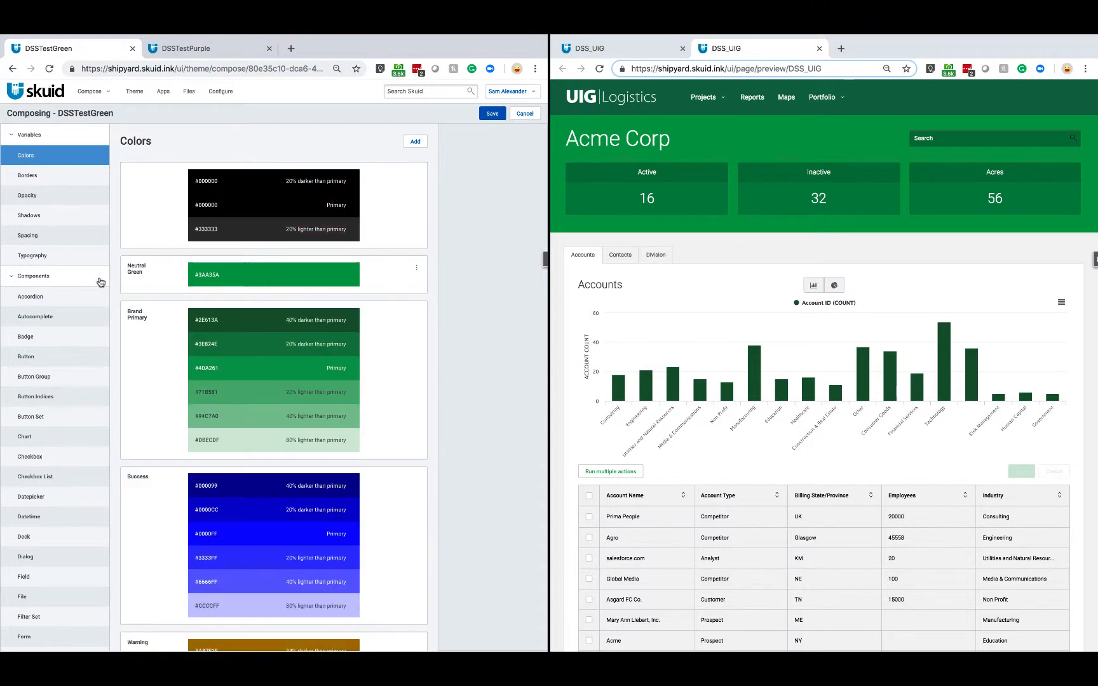
Add a Navigation component style variant labelled Dark Items and set its color to Charcoal.
{"action": "scroll", "coordinate": [65, 298], "scroll_direction": "down", "scroll_amount": 2}
{"action": "scroll", "coordinate": [65, 298], "scroll_direction": "down", "scroll_amount": 8}
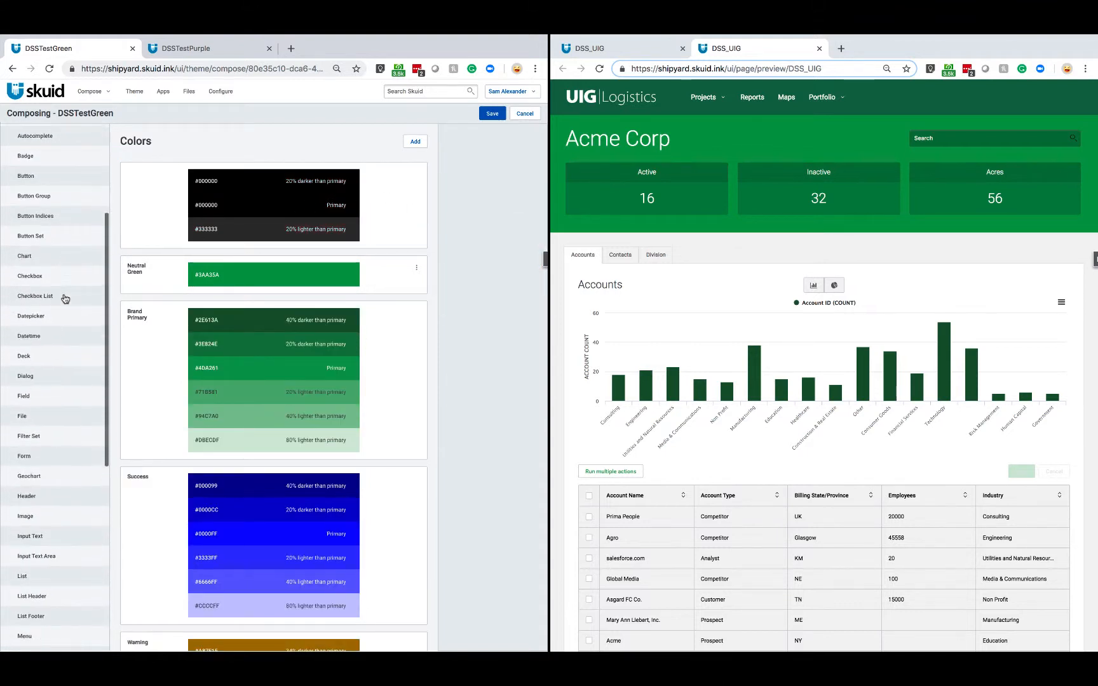
{"action": "scroll", "coordinate": [64, 299], "scroll_direction": "down", "scroll_amount": 3}
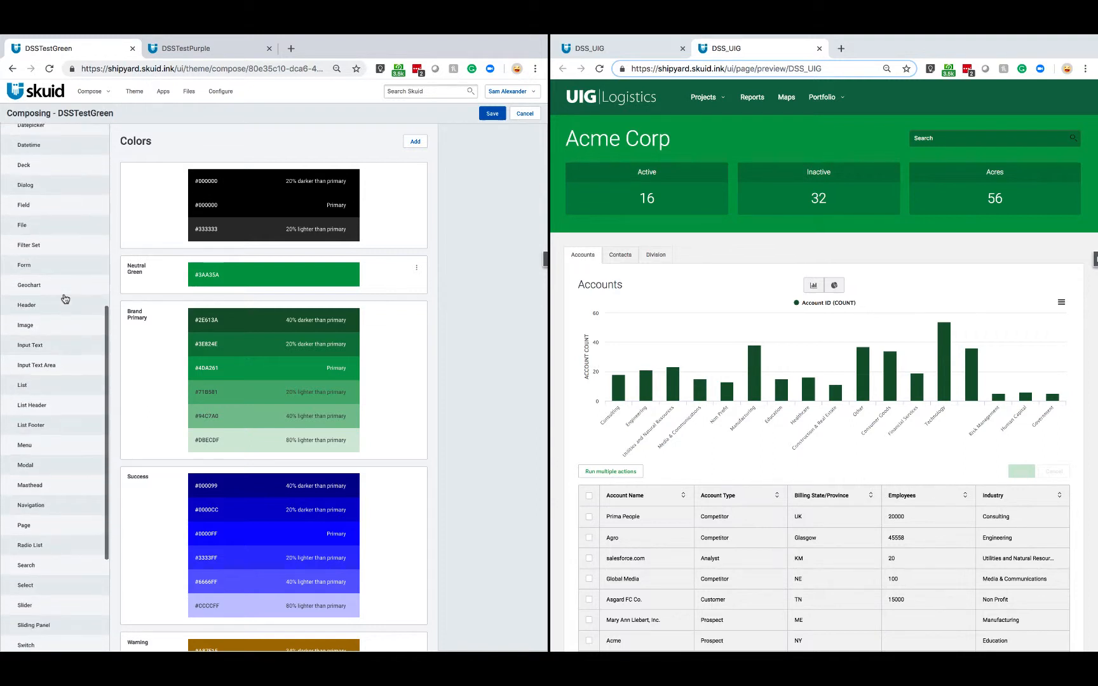
{"action": "left_click", "coordinate": [55, 498]}
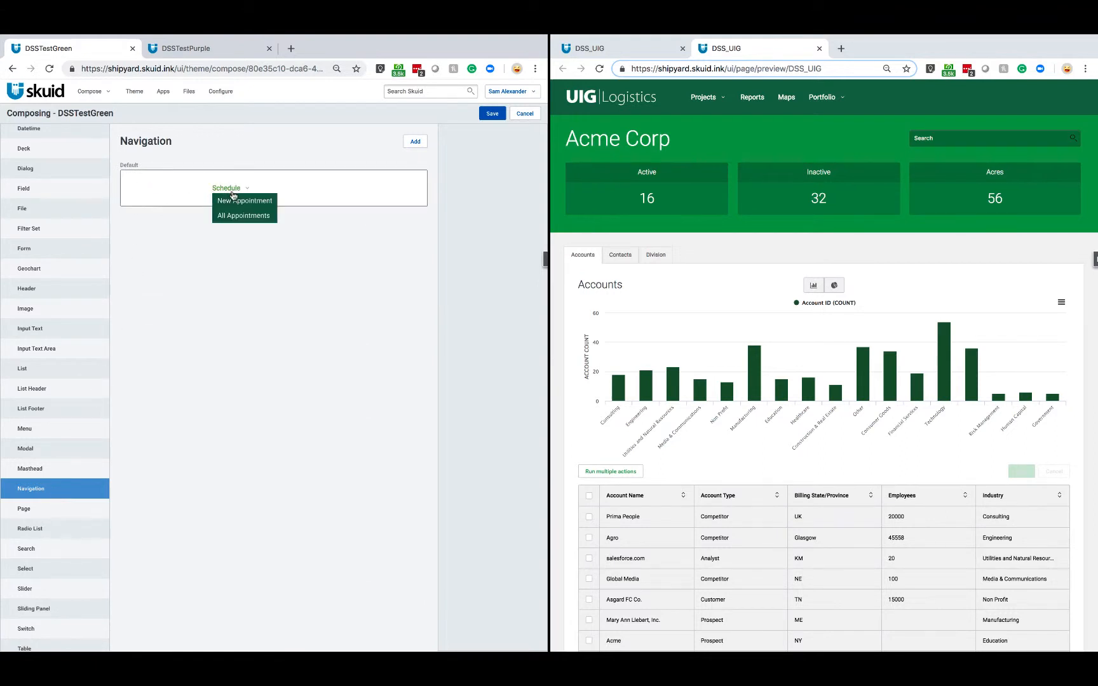
{"action": "mouse_move", "coordinate": [266, 184]}
{"action": "mouse_move", "coordinate": [280, 204]}
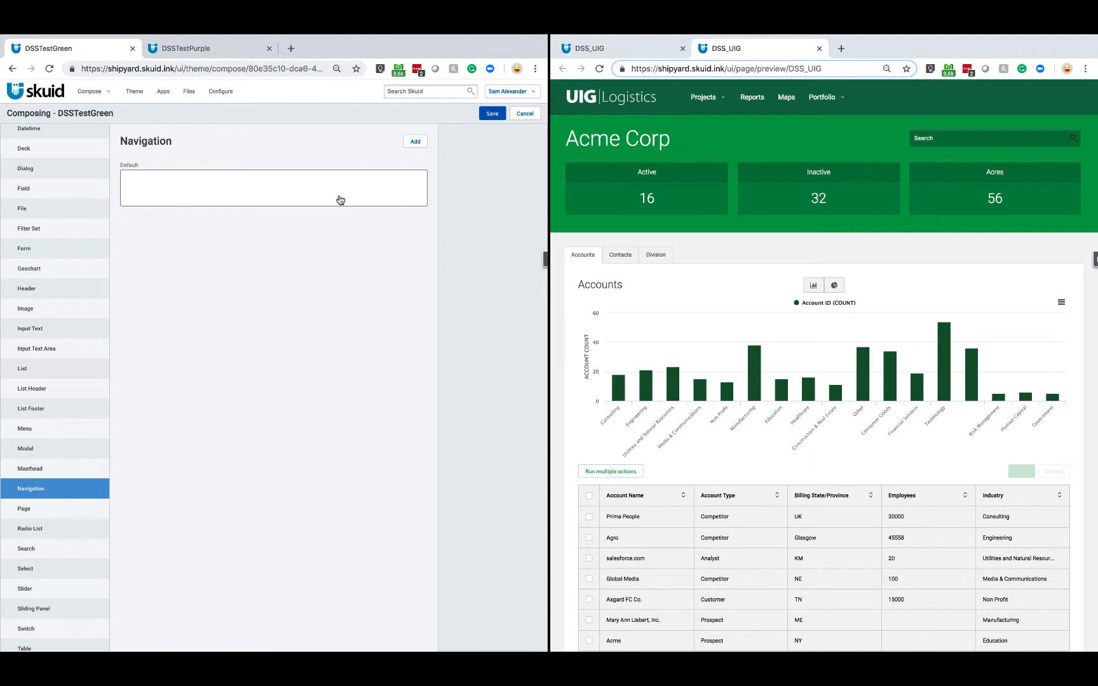
{"action": "left_click", "coordinate": [426, 143]}
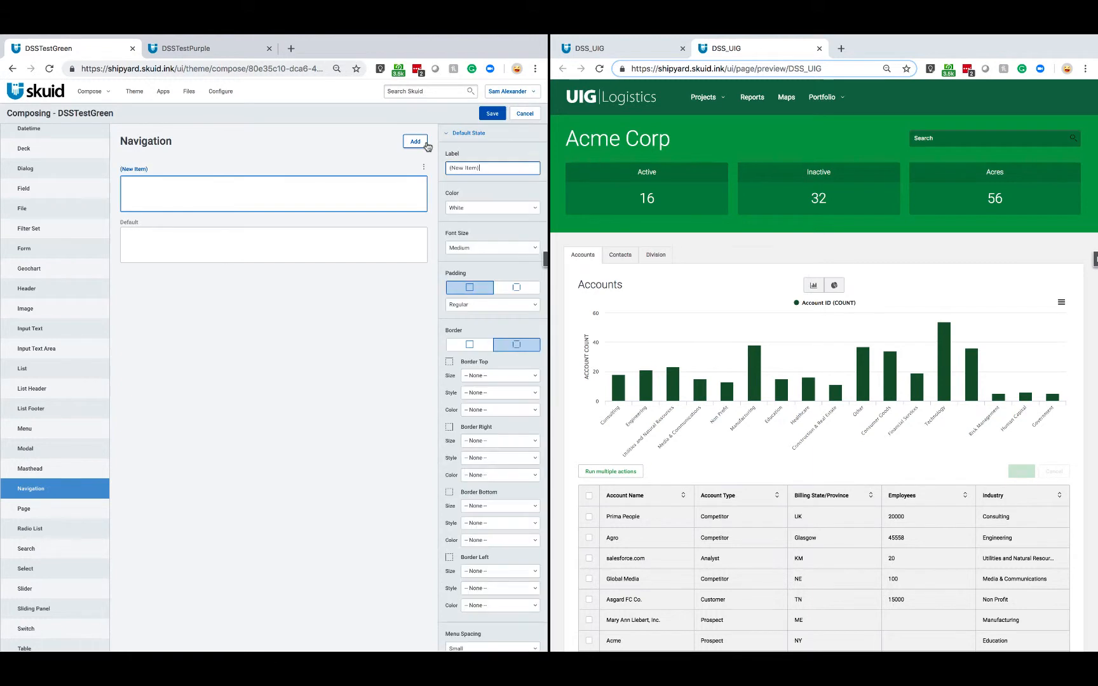
{"action": "triple_click", "coordinate": [488, 167]}
{"action": "type", "text": "Dark Items"}
{"action": "left_click", "coordinate": [459, 209]}
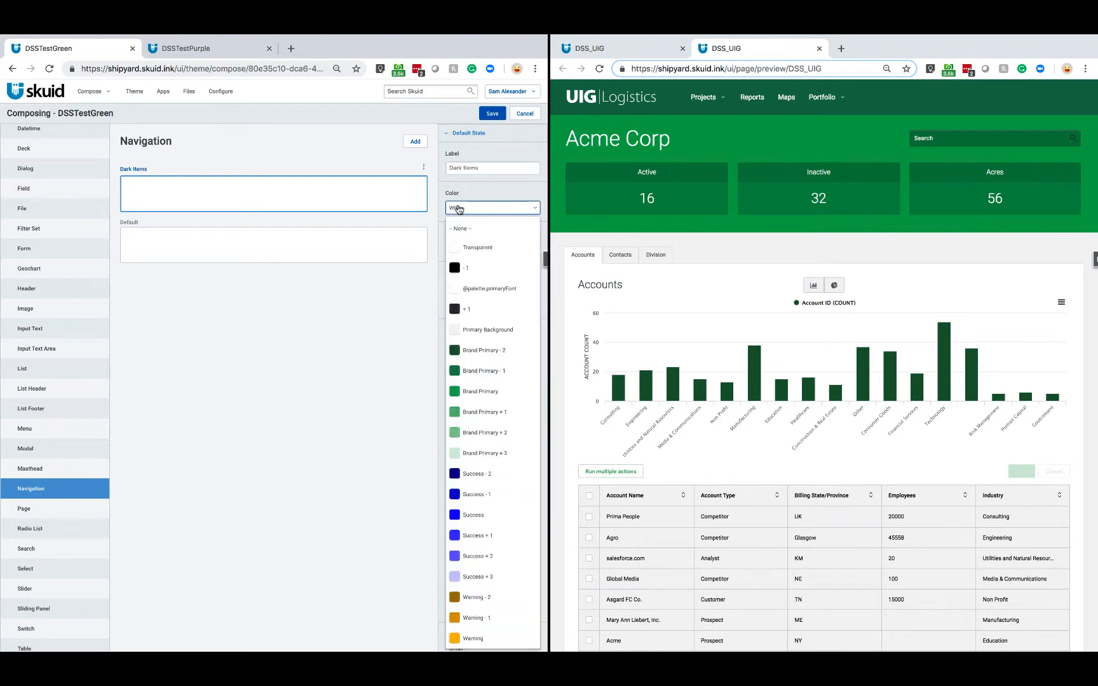
{"action": "scroll", "coordinate": [484, 429], "scroll_direction": "down", "scroll_amount": 9}
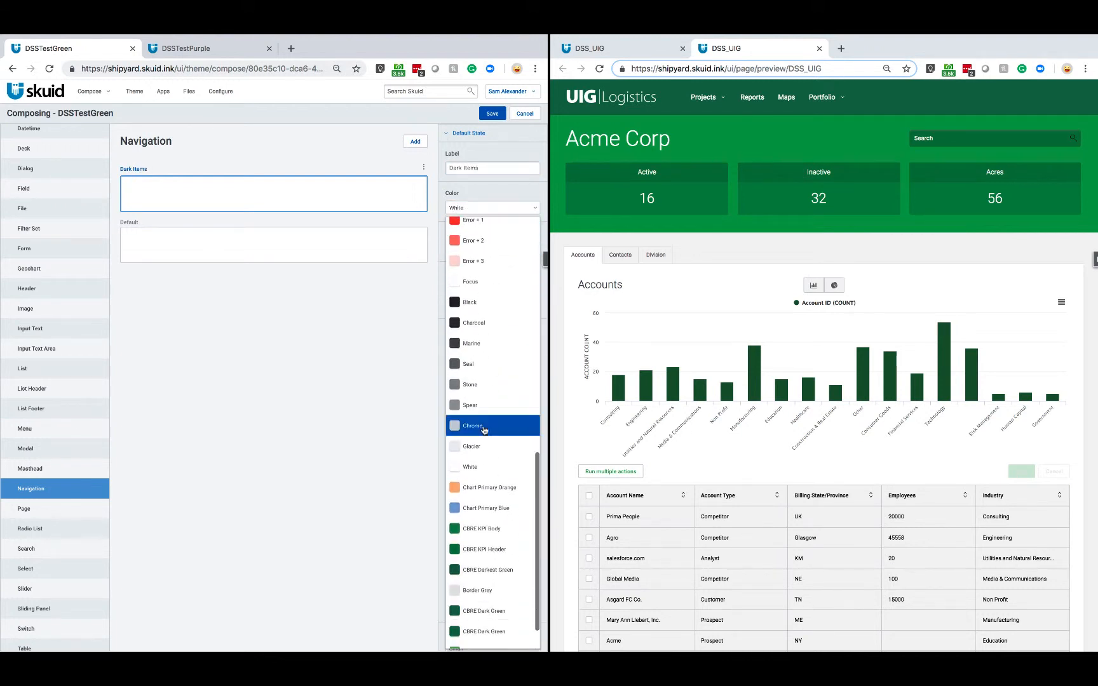
{"action": "left_click", "coordinate": [478, 325]}
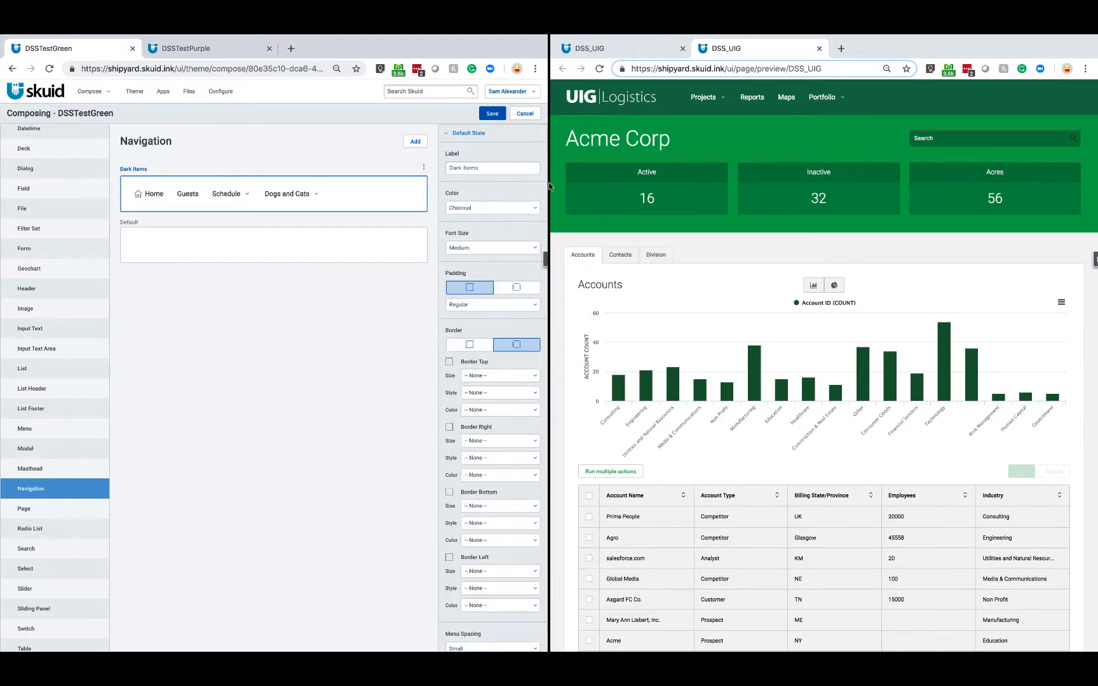
In the DSS_UIG page composer, select the Navigation component and show its available style variants.
{"action": "left_click", "coordinate": [622, 51]}
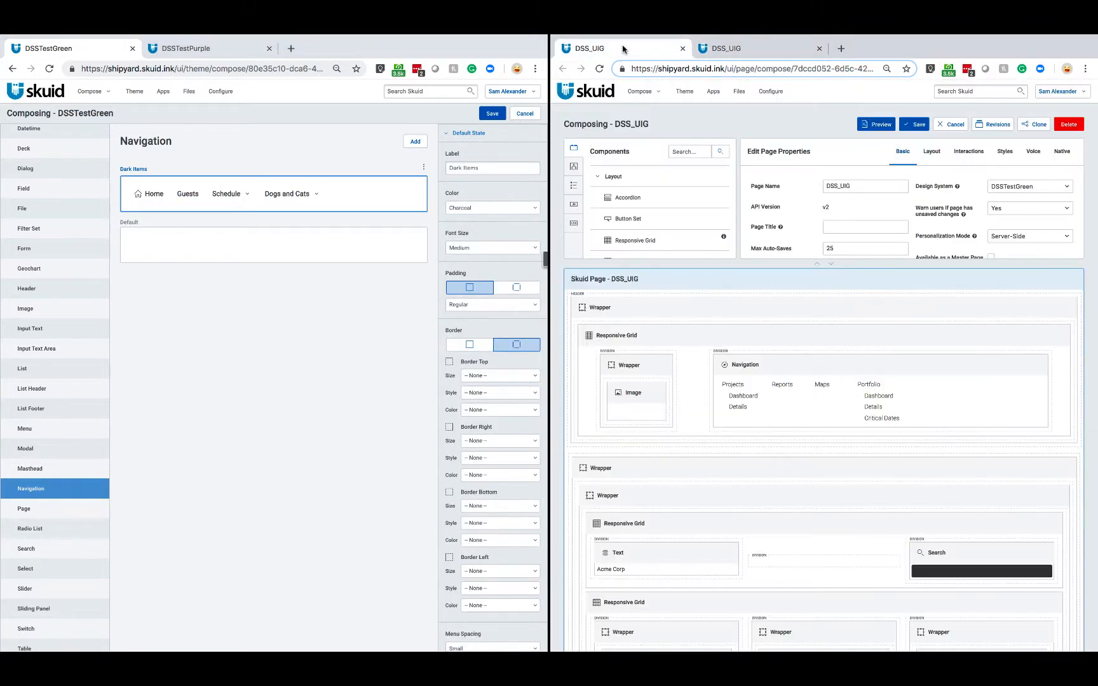
{"action": "left_click", "coordinate": [817, 368]}
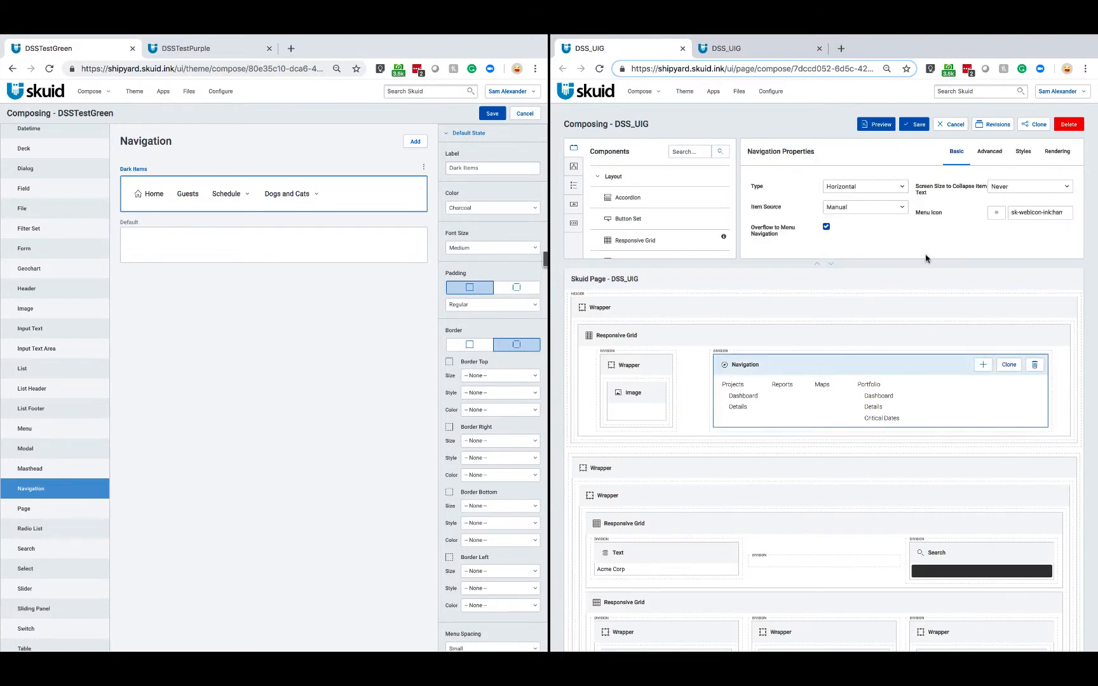
{"action": "left_click", "coordinate": [1019, 156]}
{"action": "left_click", "coordinate": [1014, 187]}
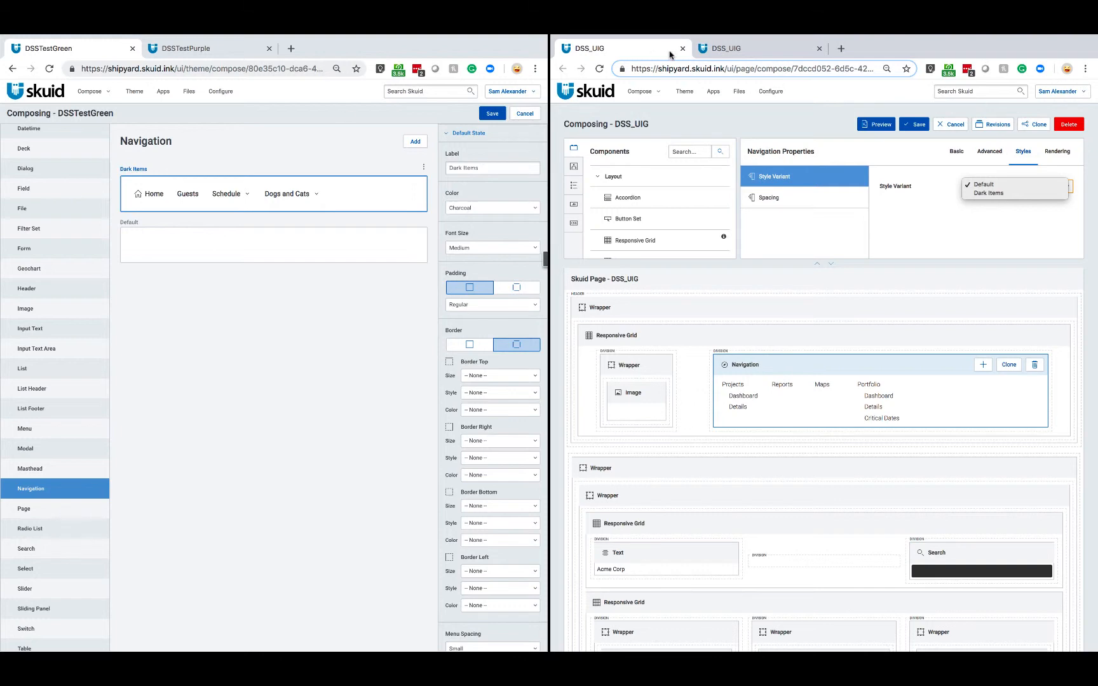
Return to the DSS_UIG page preview and bring up the DSSTestPurple design system to view its colors.
{"action": "left_click", "coordinate": [736, 47]}
{"action": "left_click", "coordinate": [739, 47]}
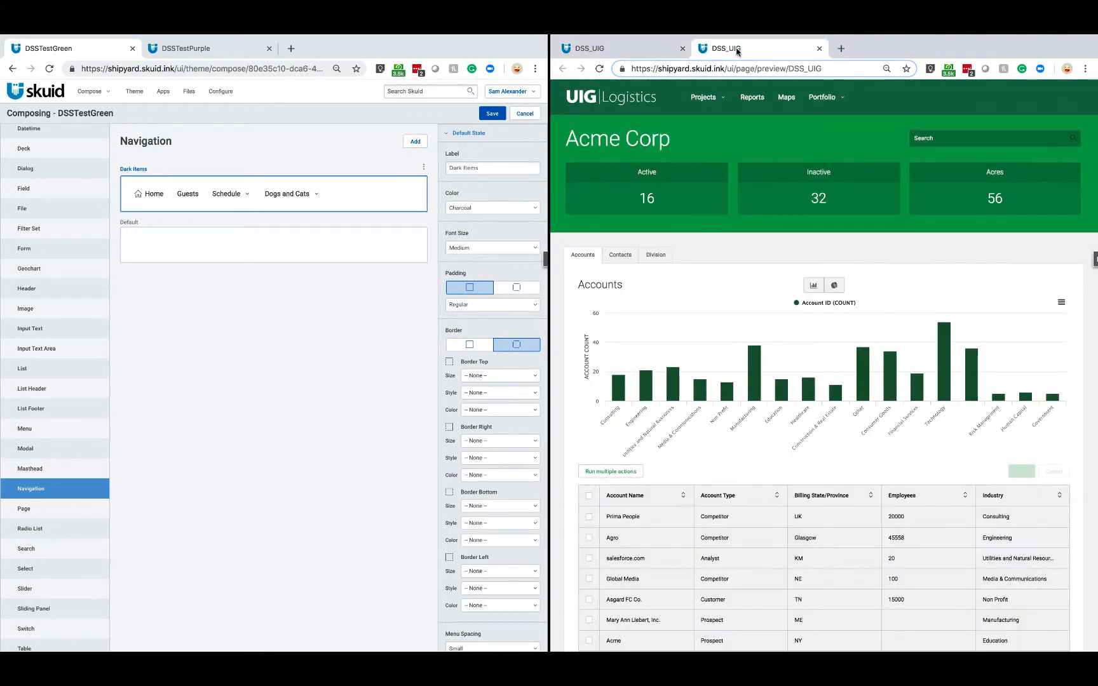
{"action": "left_click", "coordinate": [206, 53]}
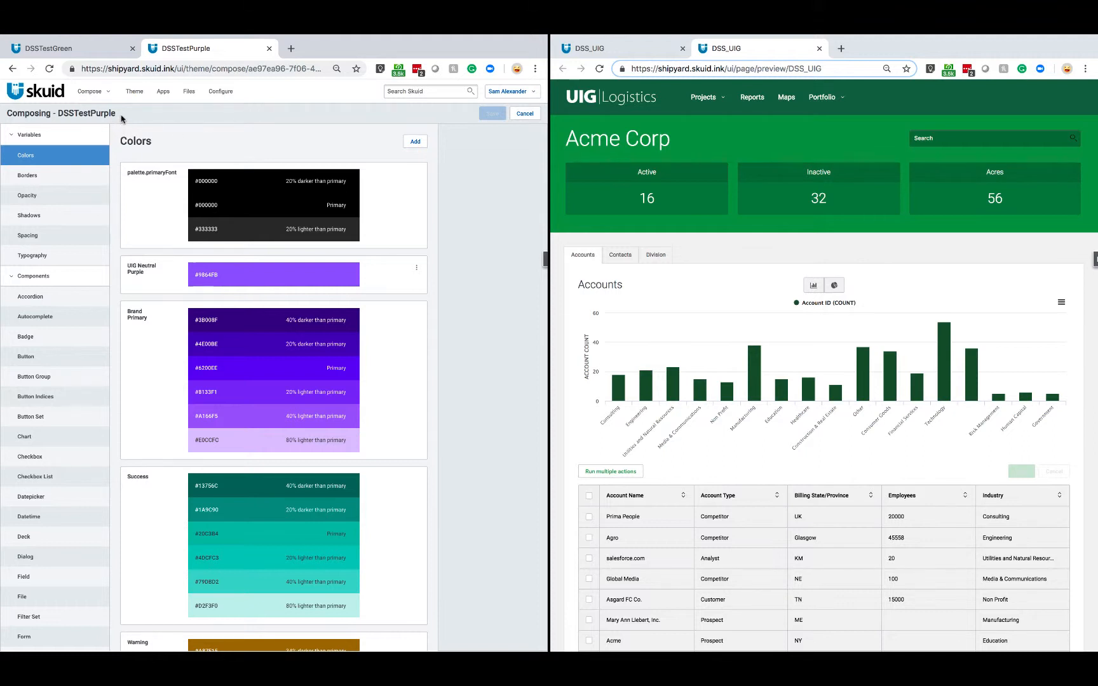
{"action": "left_click_drag", "start_coordinate": [122, 119], "coordinate": [58, 117]}
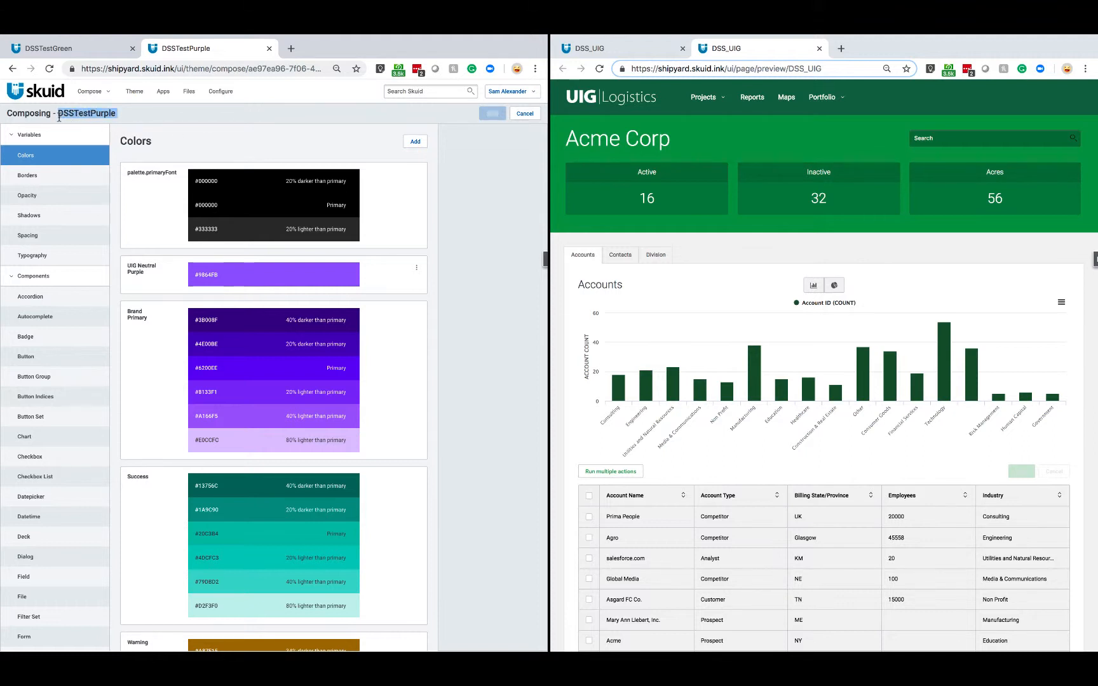
In the DSS_UIG page composer, set the page's design system to DSSTestPurple.
{"action": "left_click", "coordinate": [136, 120]}
{"action": "left_click", "coordinate": [640, 54]}
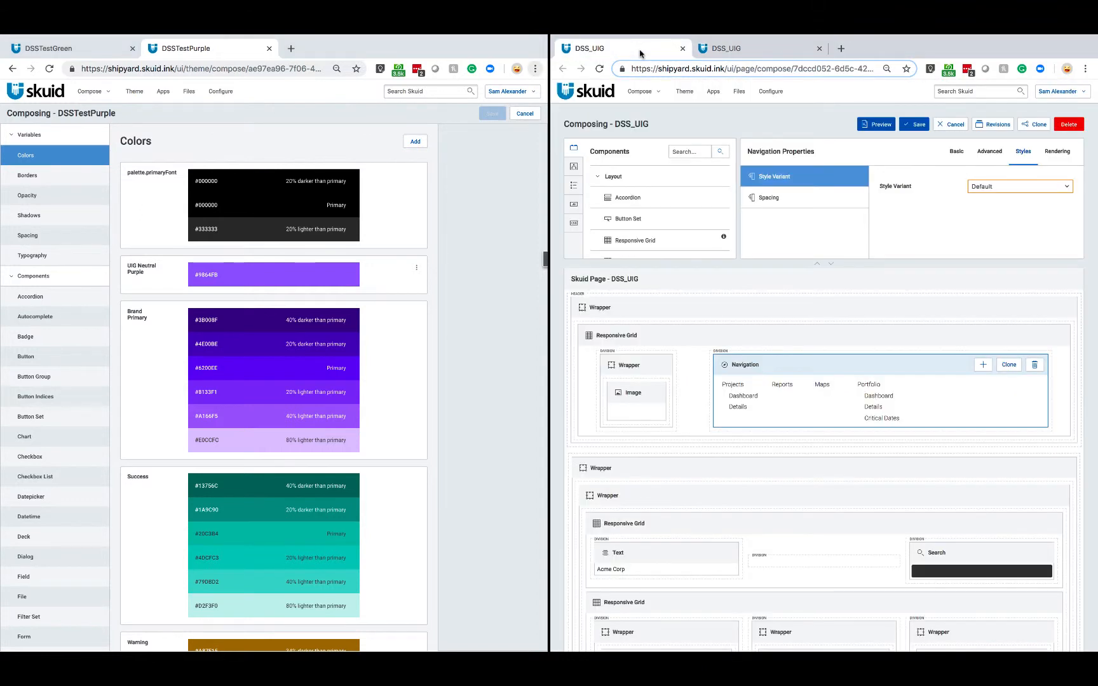
{"action": "left_click", "coordinate": [780, 285]}
{"action": "left_click", "coordinate": [1011, 189]}
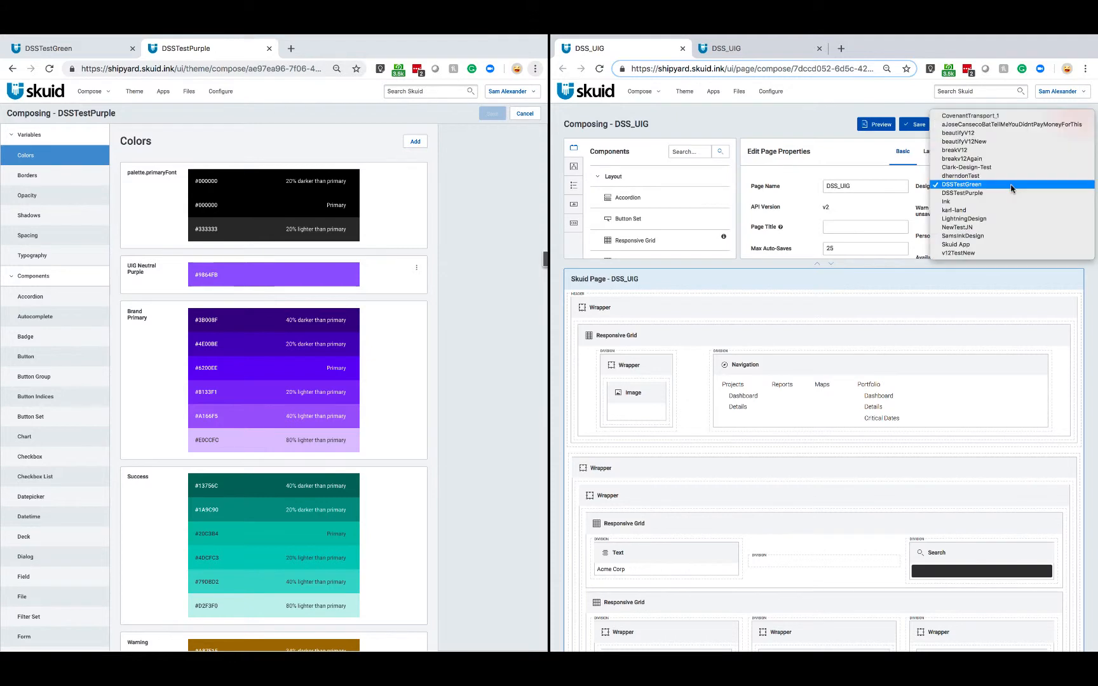
{"action": "left_click", "coordinate": [1011, 193]}
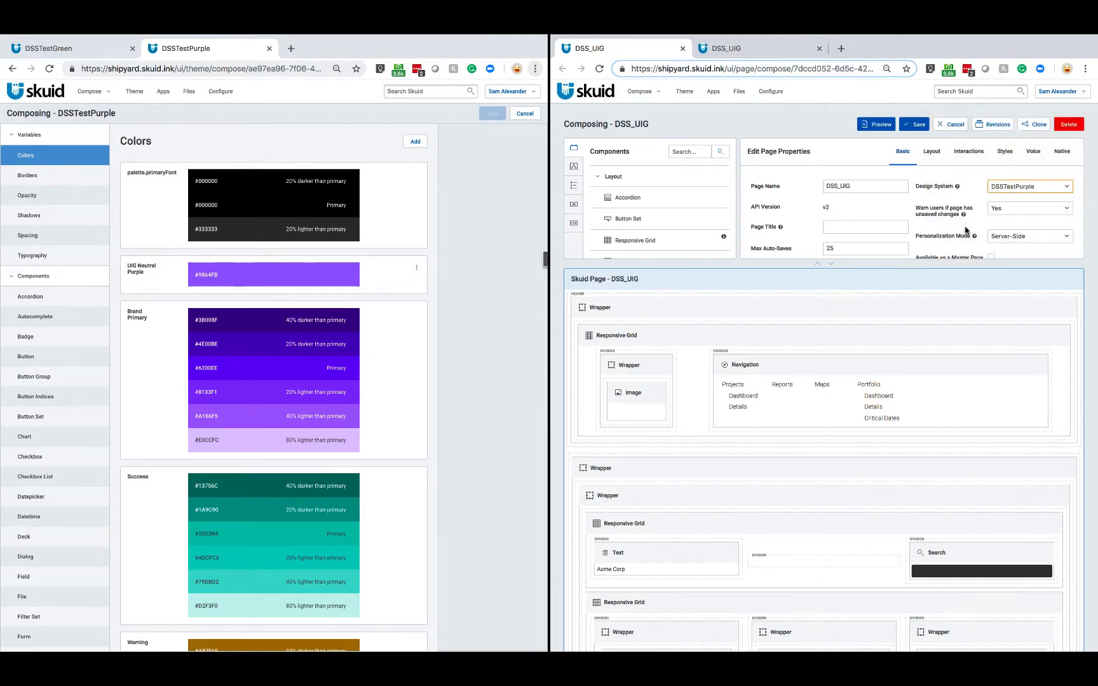
Set the style variant of the Acme Corp text component to UIG Header.
{"action": "left_click", "coordinate": [652, 558]}
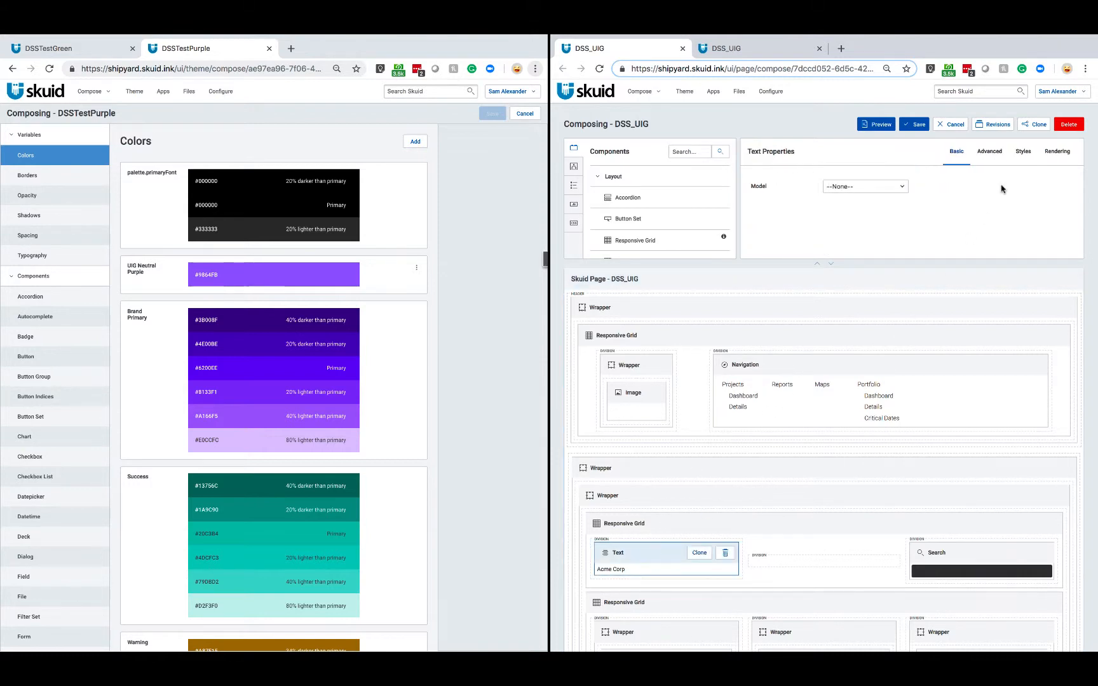
{"action": "left_click", "coordinate": [1023, 154]}
{"action": "left_click", "coordinate": [1020, 186]}
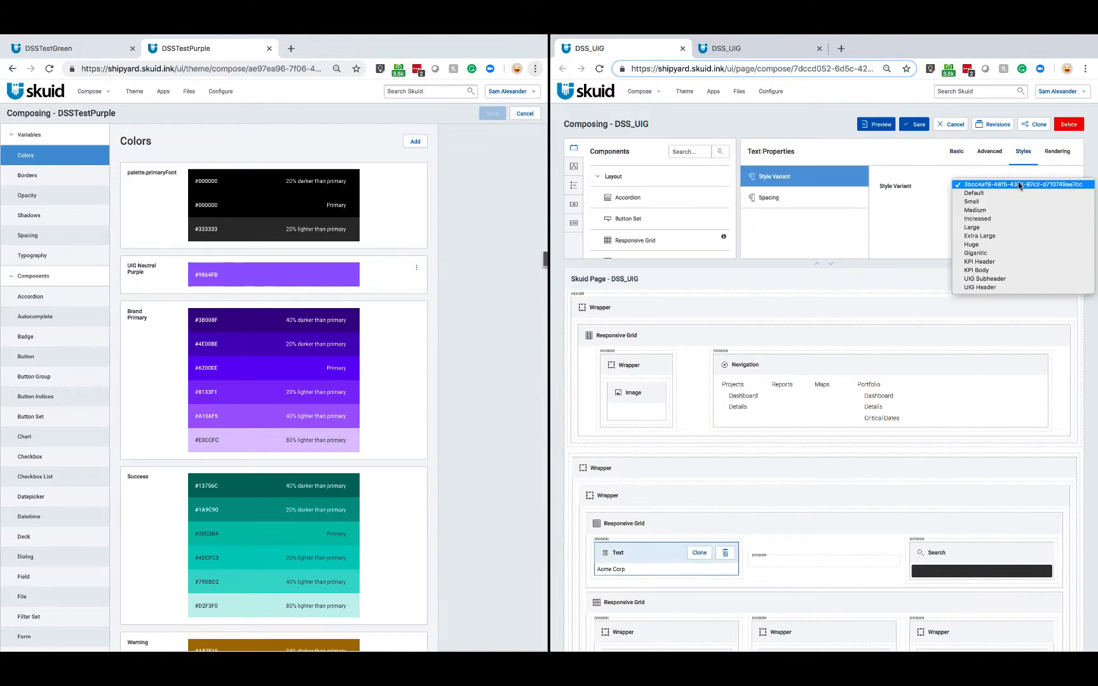
{"action": "left_click", "coordinate": [995, 288]}
Set the outer wrappers of the Active, Inactive and Acres blocks to the ShadowWrapper style variant.
{"action": "scroll", "coordinate": [694, 440], "scroll_direction": "down", "scroll_amount": 3}
{"action": "left_click", "coordinate": [656, 455]}
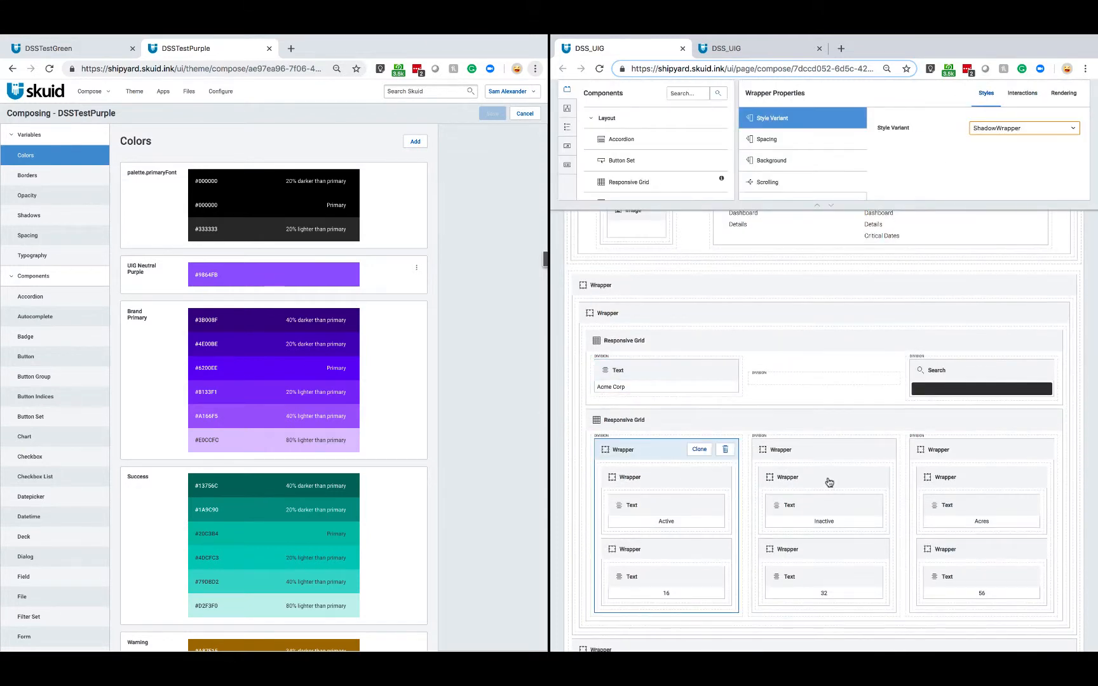
{"action": "left_click", "coordinate": [843, 439]}
{"action": "left_click", "coordinate": [967, 455]}
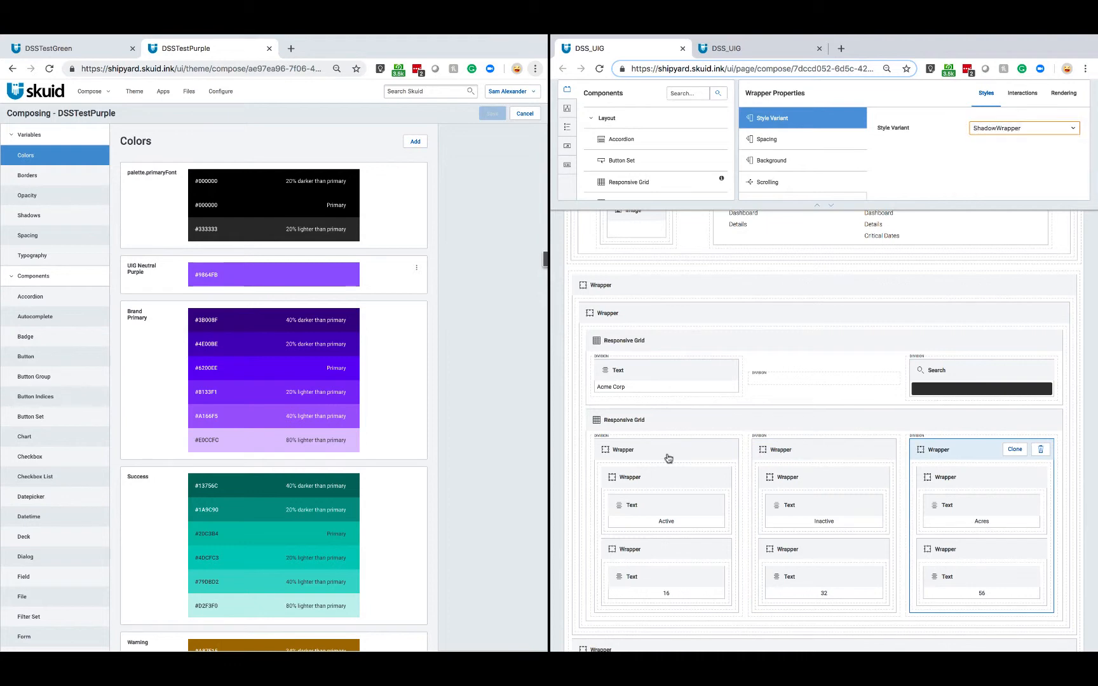
Set the style variant of the Active, Inactive and Acres text components to KPI Header.
{"action": "left_click", "coordinate": [665, 505]}
{"action": "left_click", "coordinate": [1030, 93]}
{"action": "left_click", "coordinate": [1023, 128]}
{"action": "left_click", "coordinate": [992, 204]}
{"action": "left_click", "coordinate": [845, 506]}
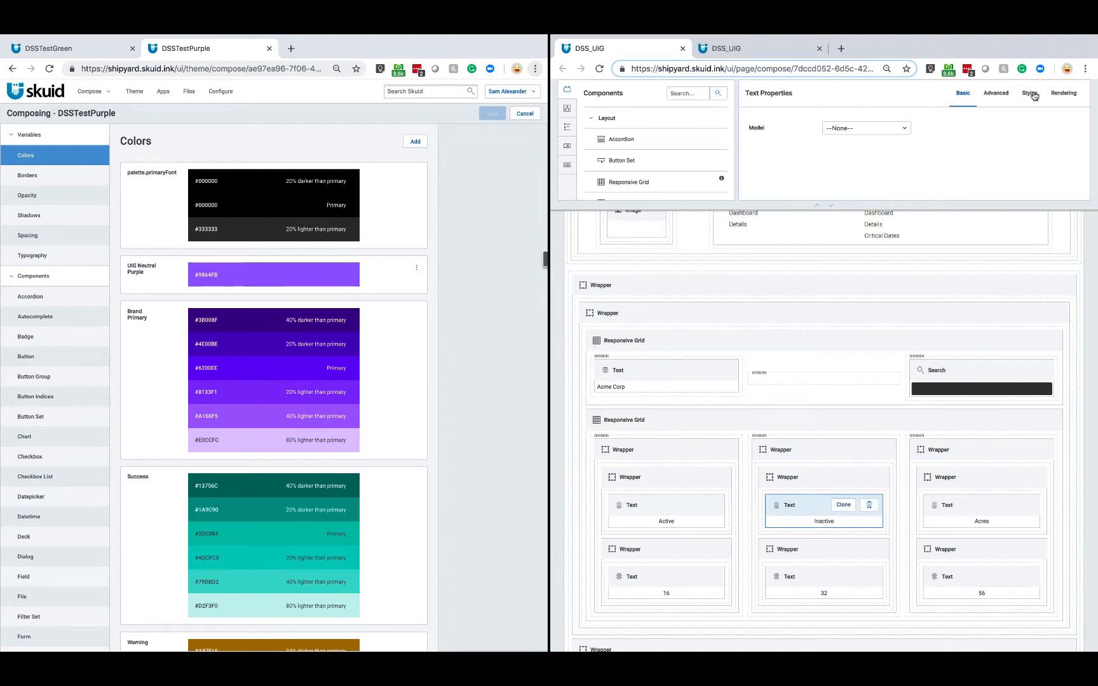
{"action": "left_click", "coordinate": [1030, 93]}
{"action": "left_click", "coordinate": [1023, 128]}
{"action": "left_click", "coordinate": [979, 204]}
{"action": "left_click", "coordinate": [975, 506]}
{"action": "left_click", "coordinate": [1031, 94]}
{"action": "left_click", "coordinate": [1023, 128]}
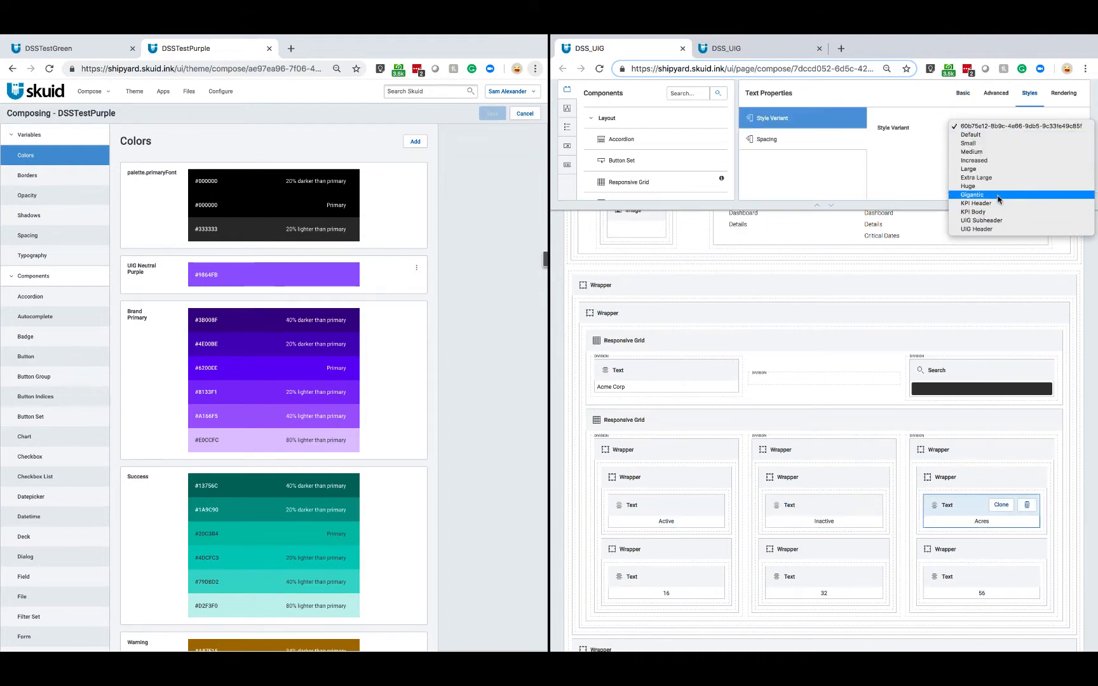
{"action": "left_click", "coordinate": [991, 204]}
Set the number text components 16, 32 and 56 to the KPI Body style variant.
{"action": "left_click", "coordinate": [664, 577]}
{"action": "left_click", "coordinate": [1030, 93]}
{"action": "left_click", "coordinate": [1024, 127]}
{"action": "left_click", "coordinate": [982, 212]}
{"action": "left_click", "coordinate": [826, 575]}
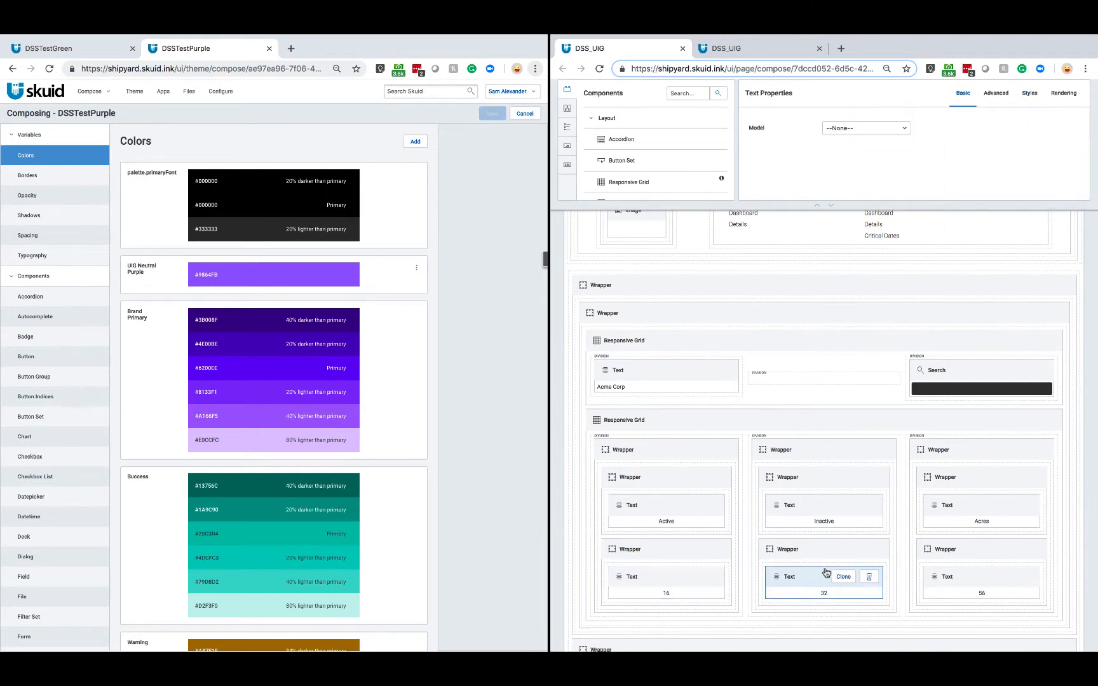
{"action": "left_click", "coordinate": [1030, 94]}
{"action": "left_click", "coordinate": [1023, 128]}
{"action": "left_click", "coordinate": [983, 361]}
{"action": "left_click", "coordinate": [1029, 94]}
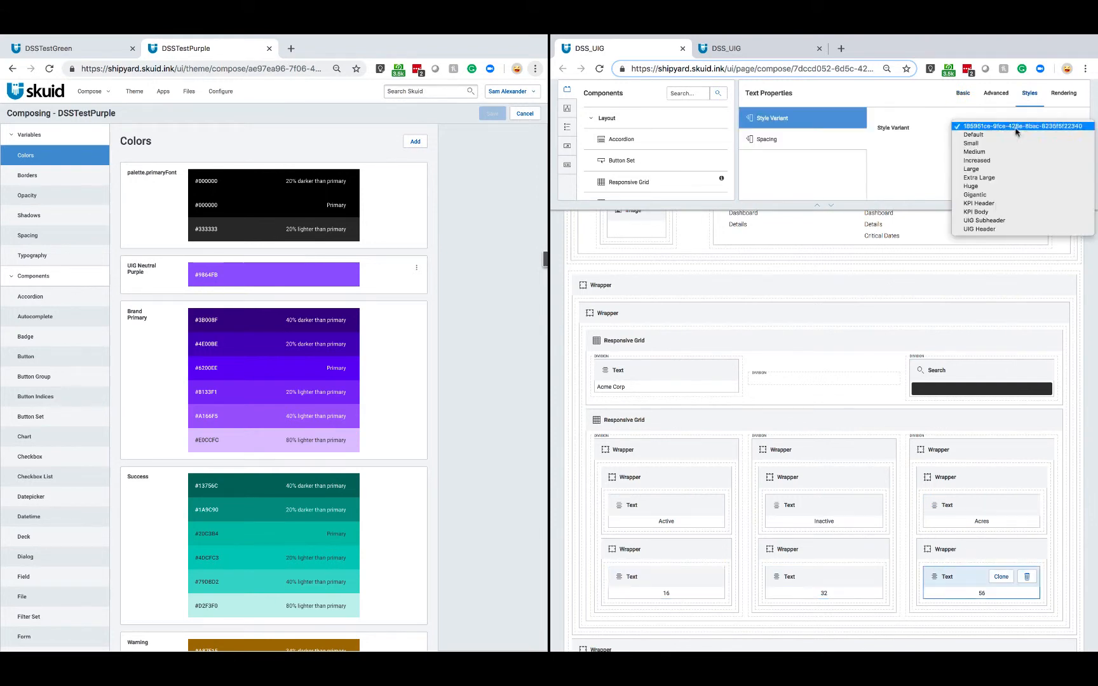
Set the style variant of the Accounts text component in the tab set to UIG Subheader.
{"action": "left_click", "coordinate": [1024, 128]}
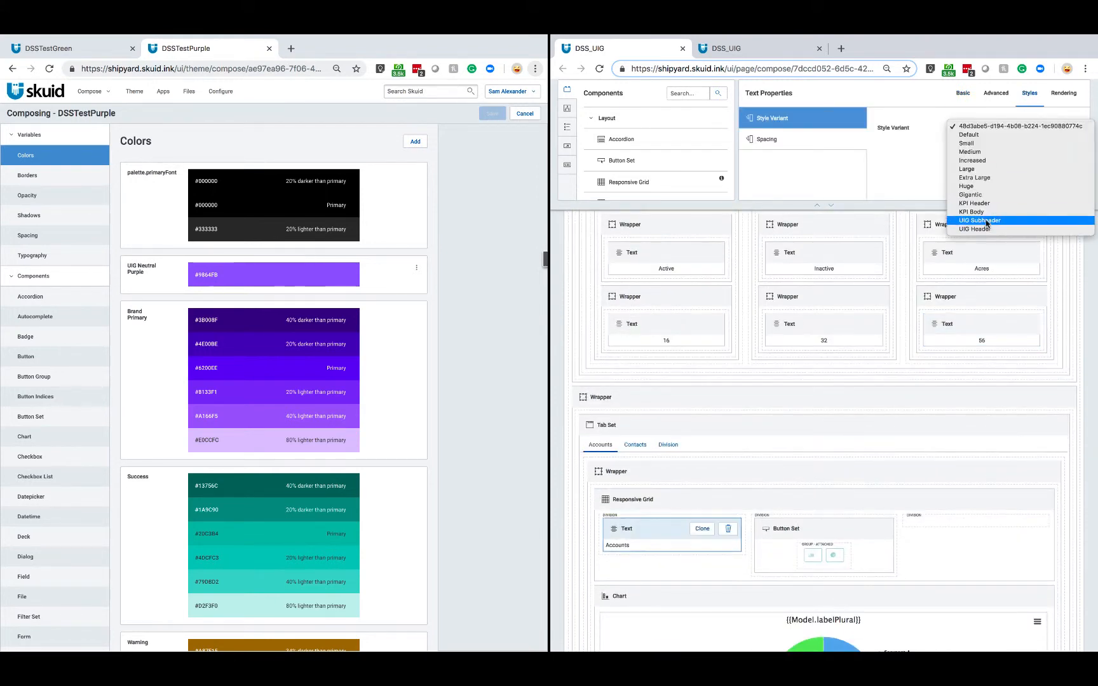
{"action": "left_click", "coordinate": [1011, 222]}
{"action": "scroll", "coordinate": [835, 443], "scroll_direction": "up", "scroll_amount": 5}
{"action": "scroll", "coordinate": [835, 443], "scroll_direction": "up", "scroll_amount": 3}
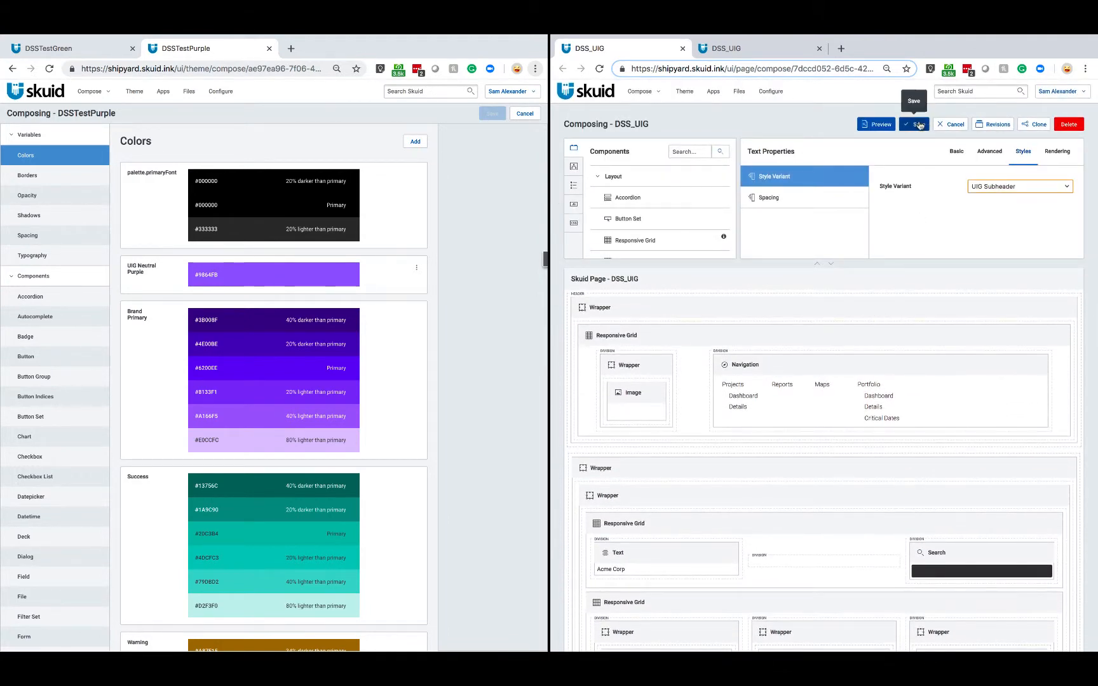
Save the DSS_UIG page and reload its preview with the new design system applied.
{"action": "left_click", "coordinate": [919, 124]}
{"action": "left_click", "coordinate": [893, 122]}
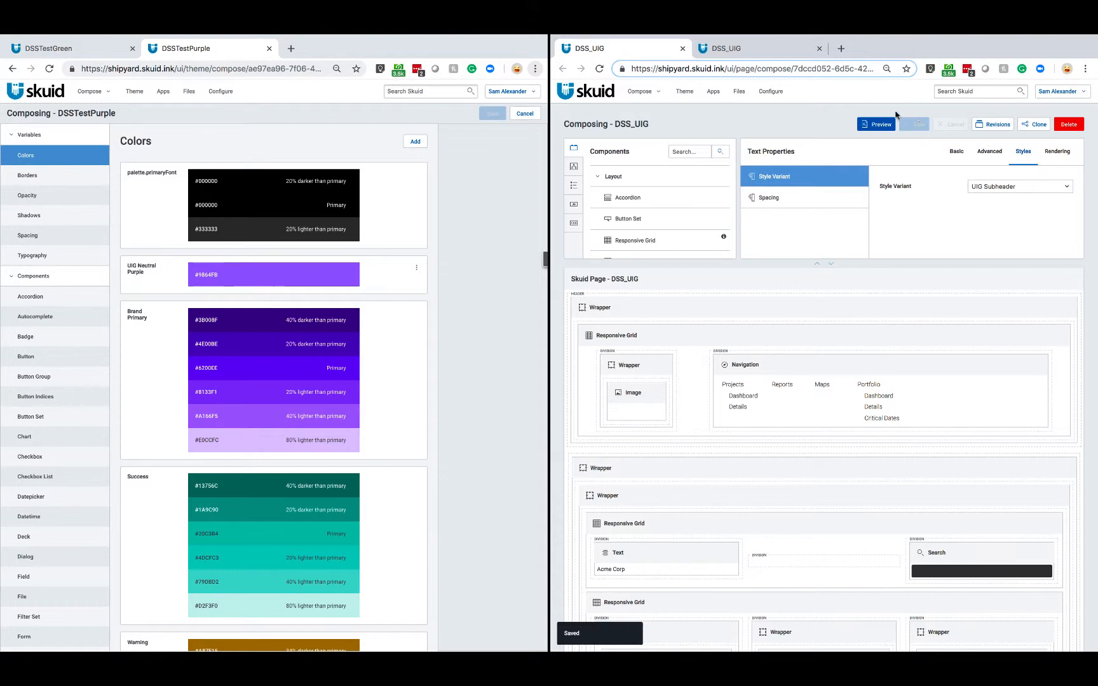
{"action": "left_click", "coordinate": [781, 49]}
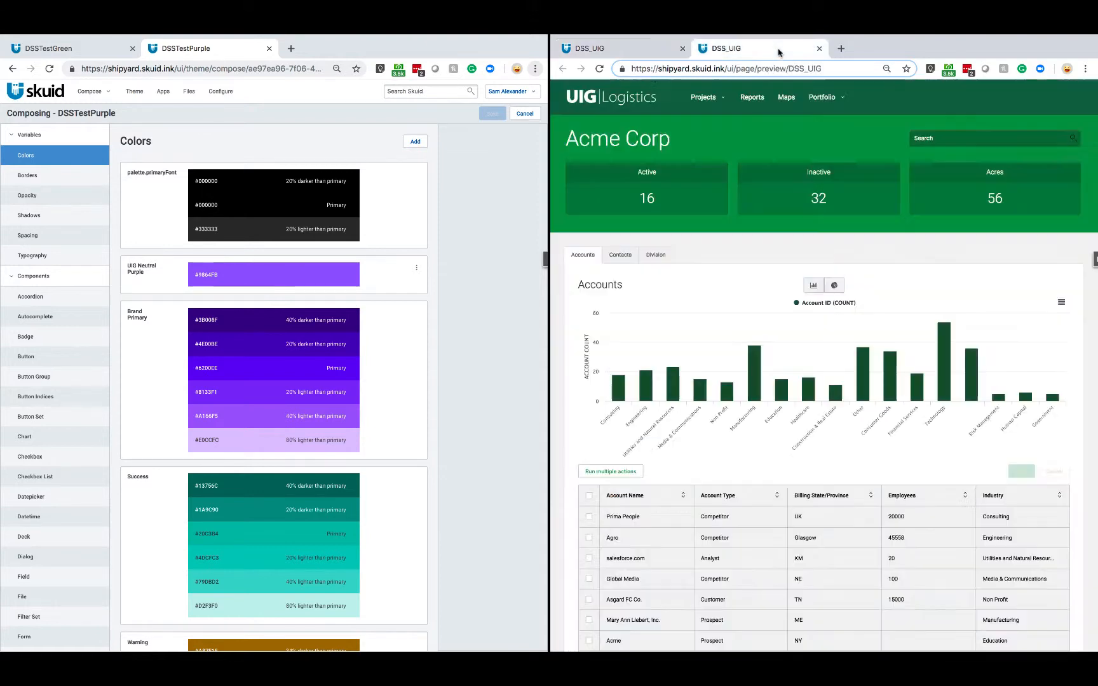
{"action": "left_click", "coordinate": [599, 70]}
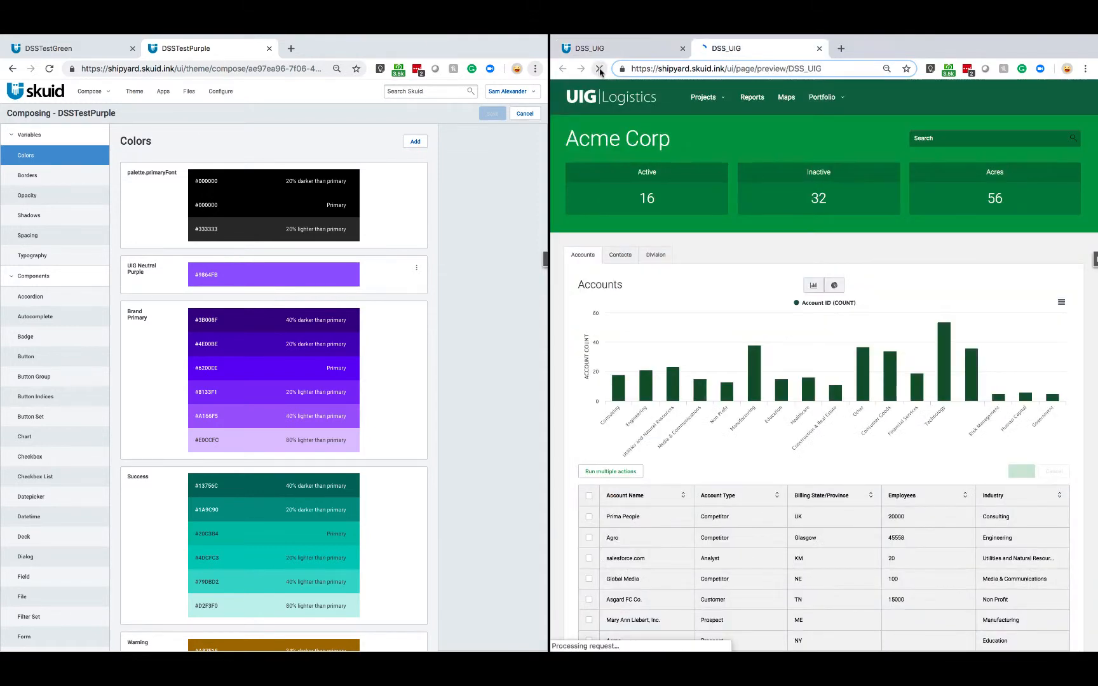